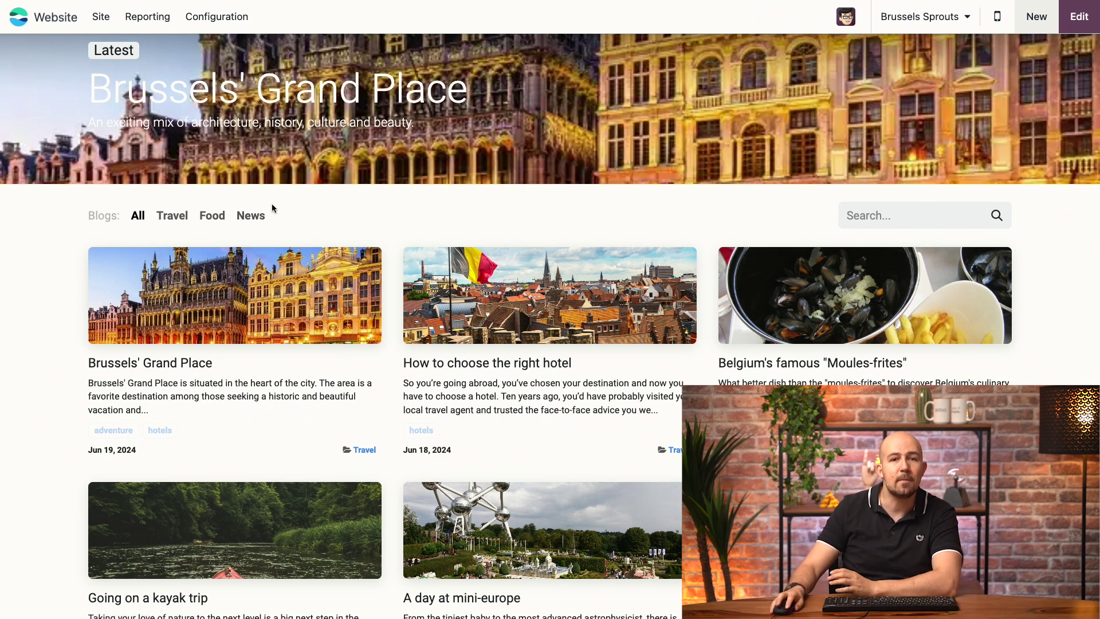
Browse the list of blogs and check the Food blog's actions without deleting anything.
click(202, 22)
click(260, 110)
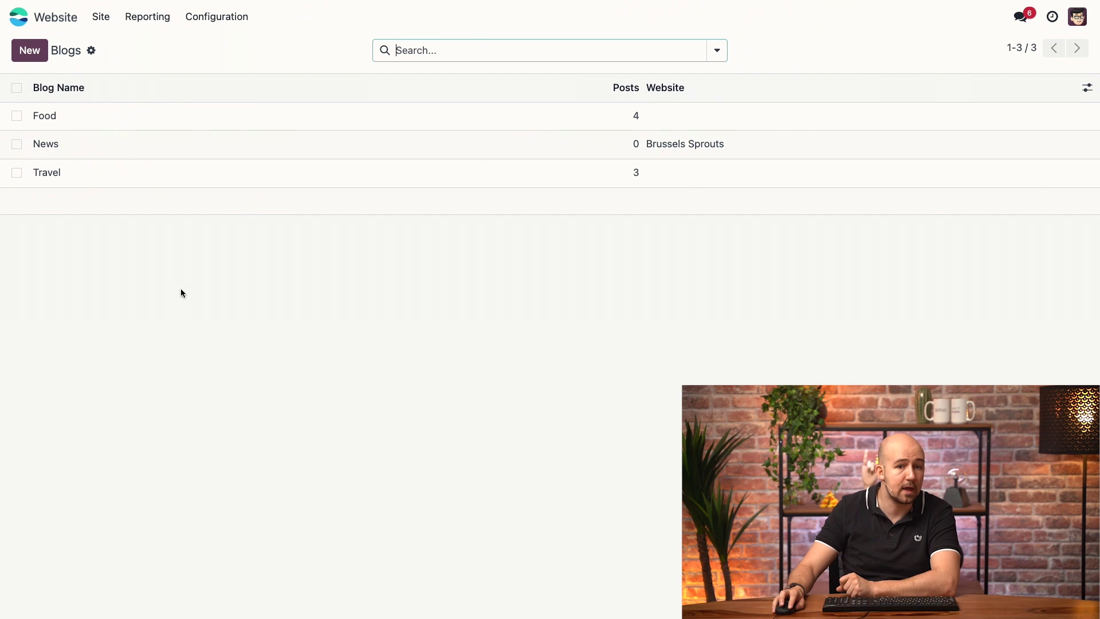
click(19, 119)
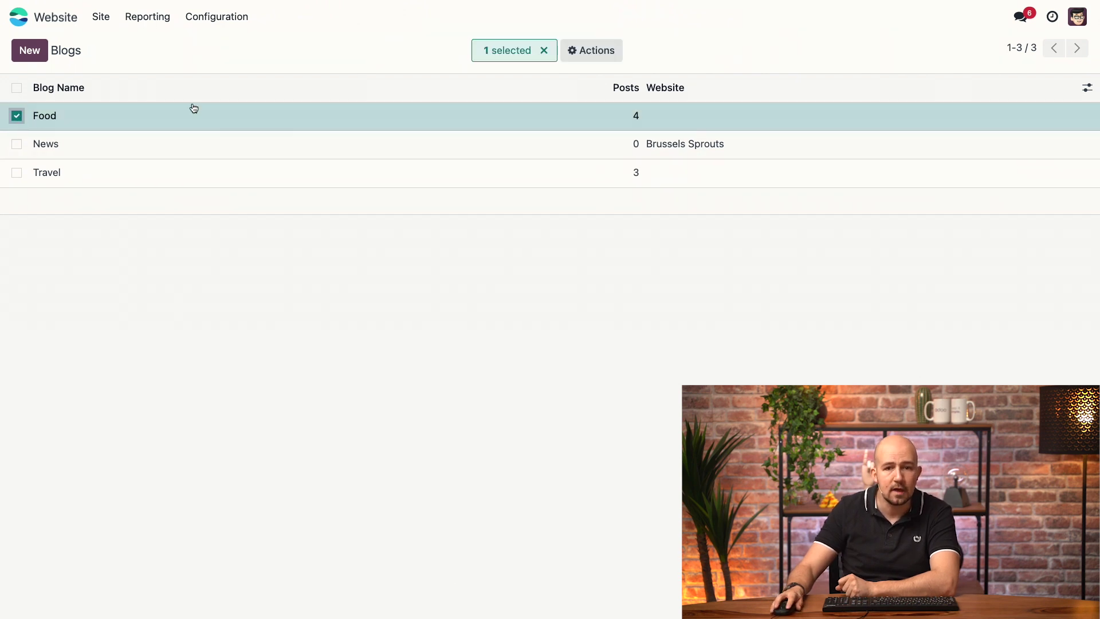
click(593, 51)
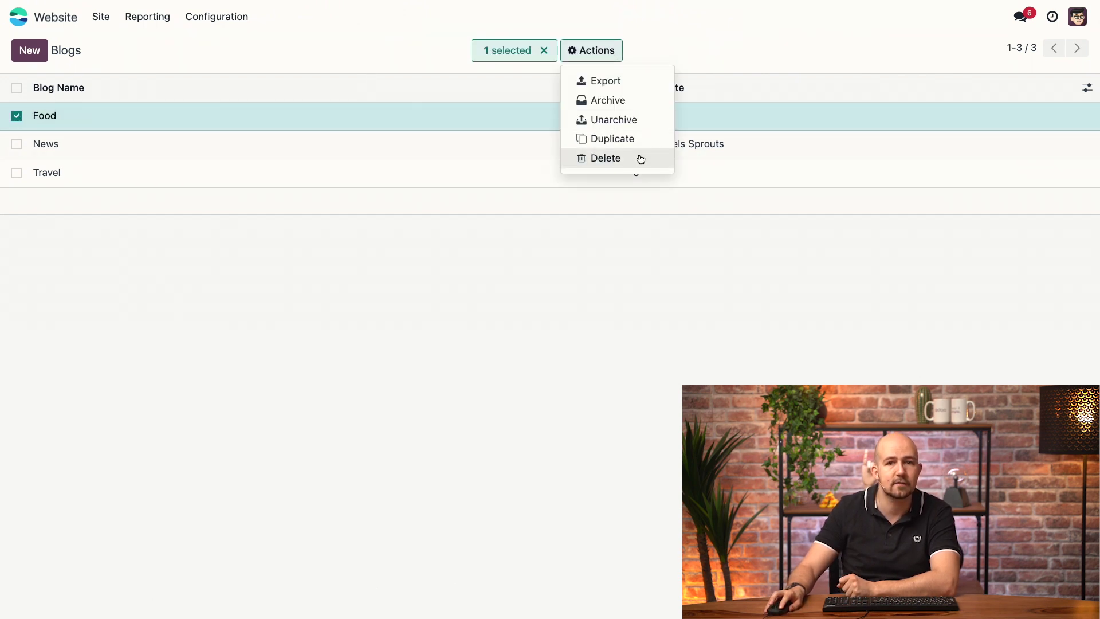
click(456, 288)
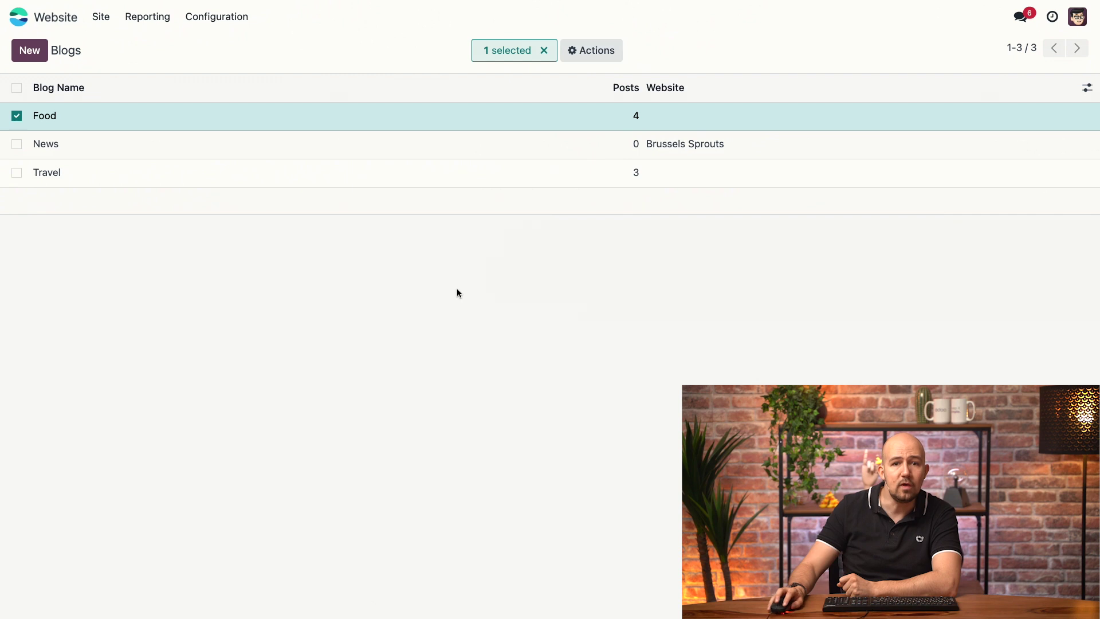
Create a blog named 'Landmarks' for the Brussels Sprouts website and save it.
click(30, 54)
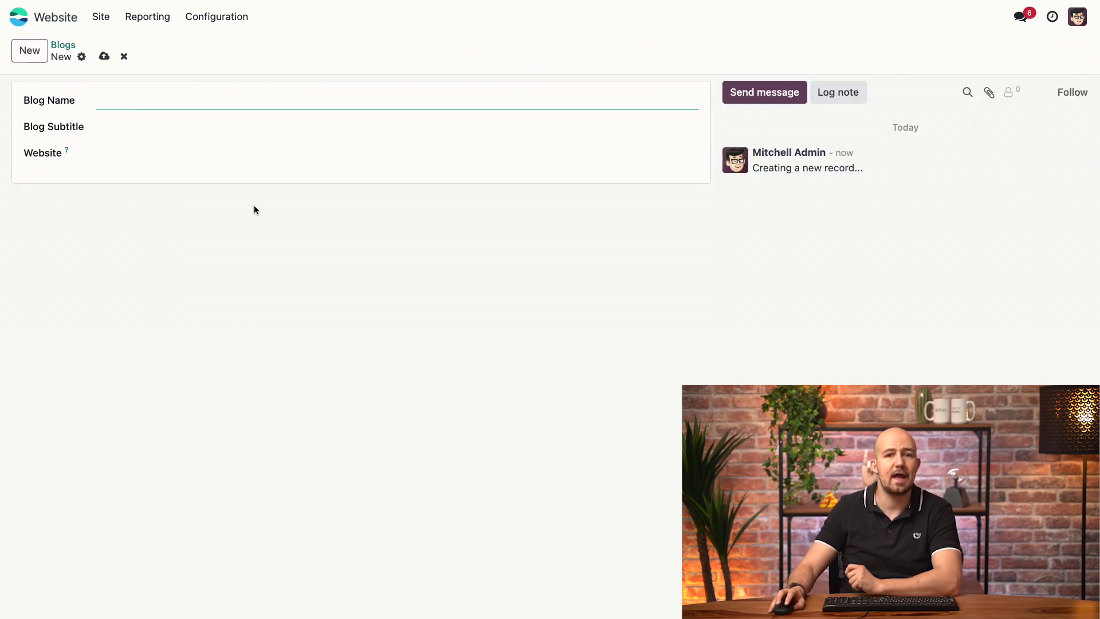
text(L)
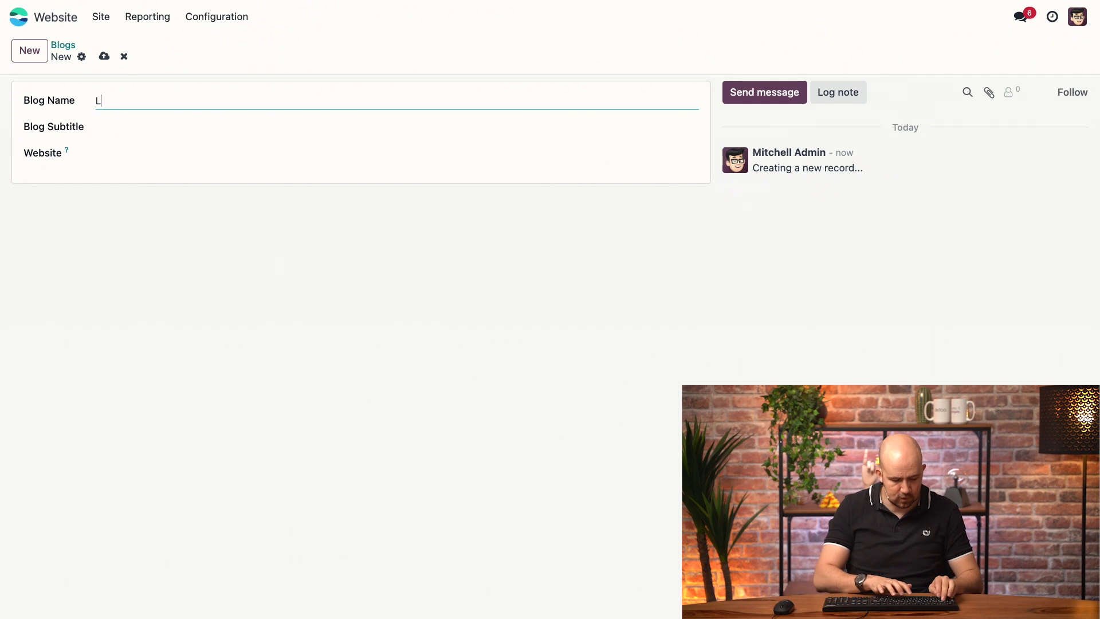
text(andamarks)
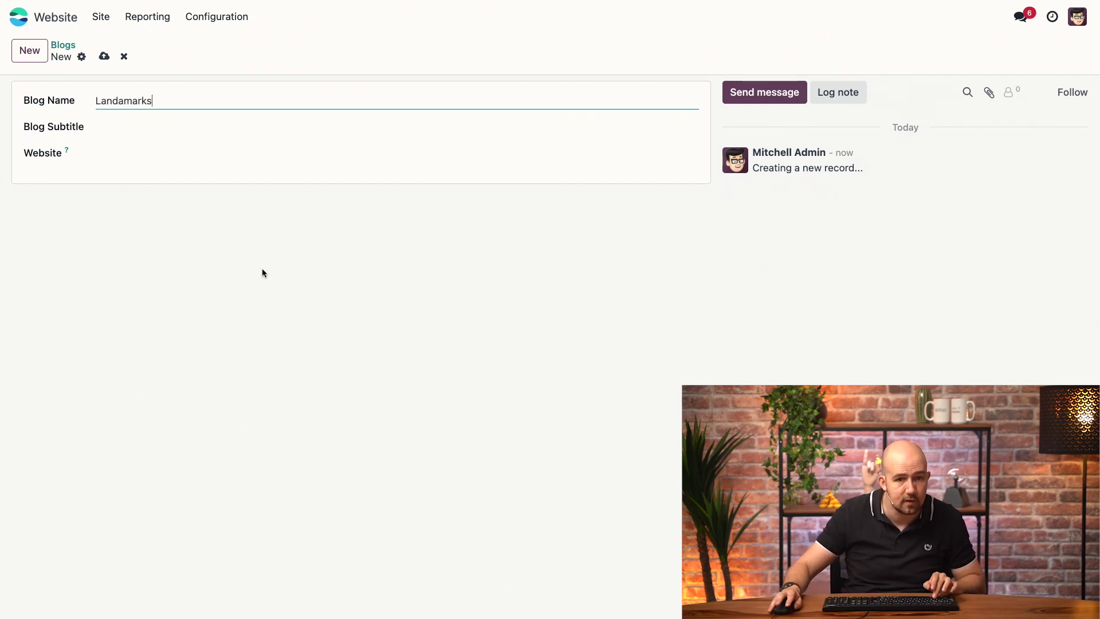
click(124, 101)
key(BackSpace)
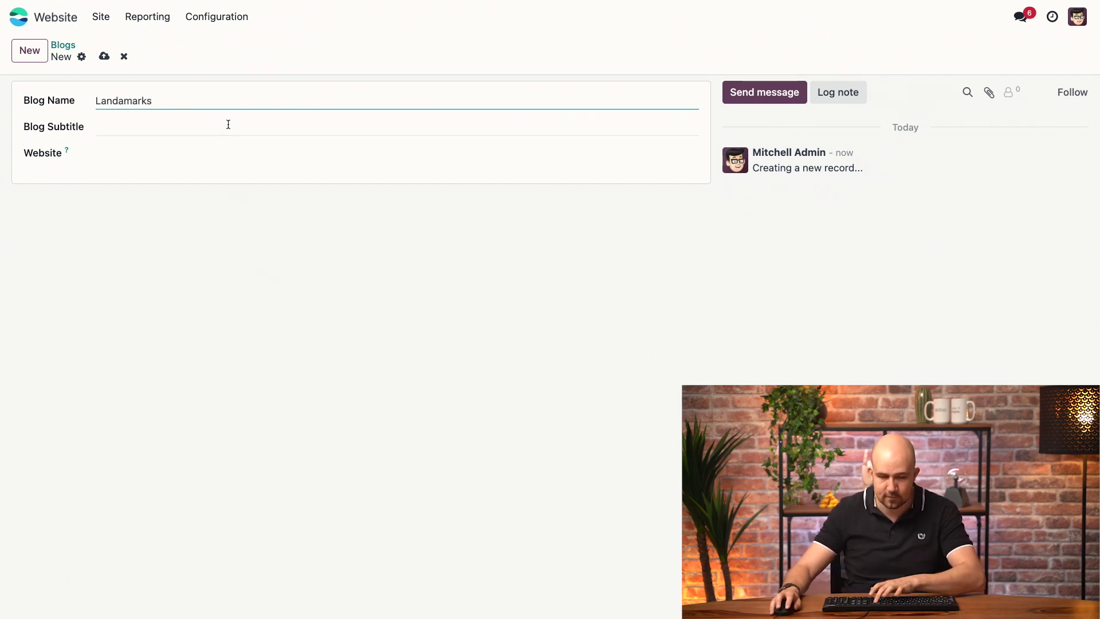
click(219, 263)
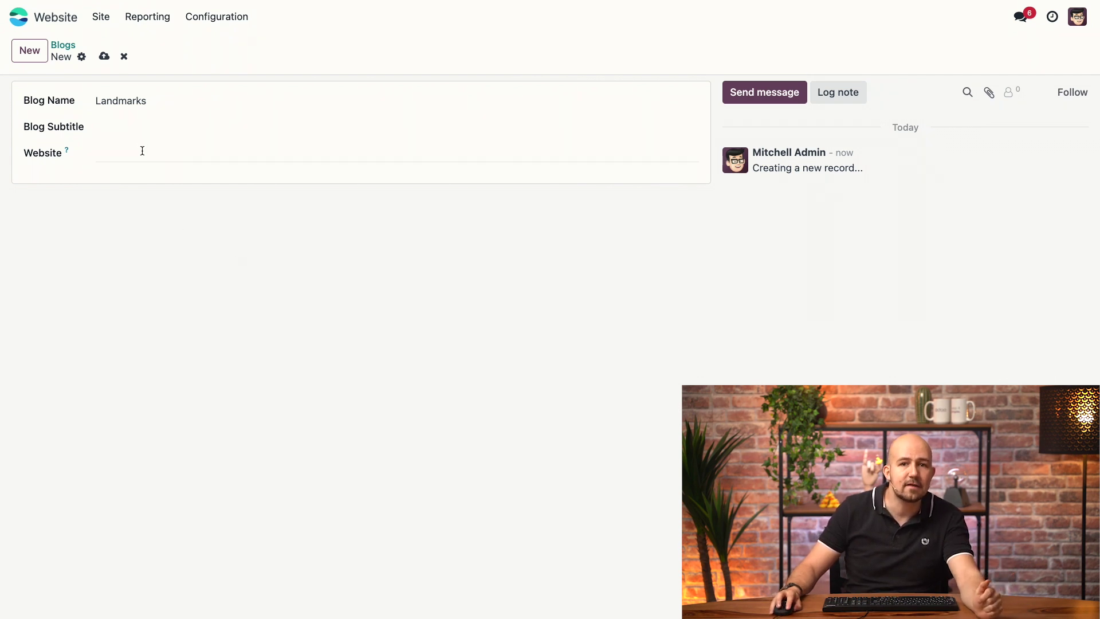
click(142, 150)
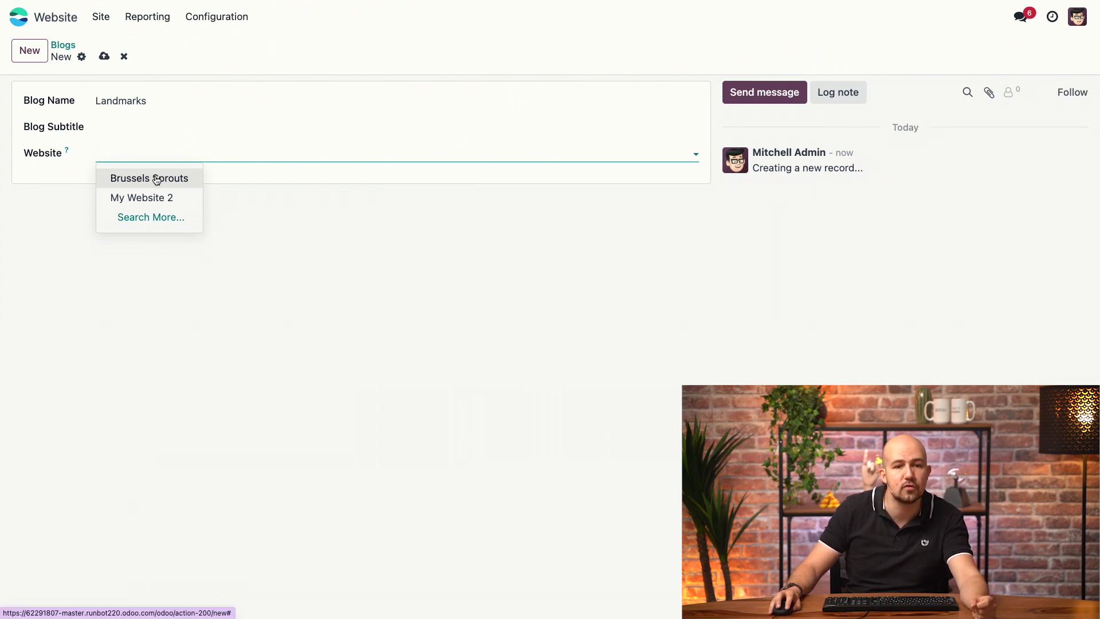
click(155, 179)
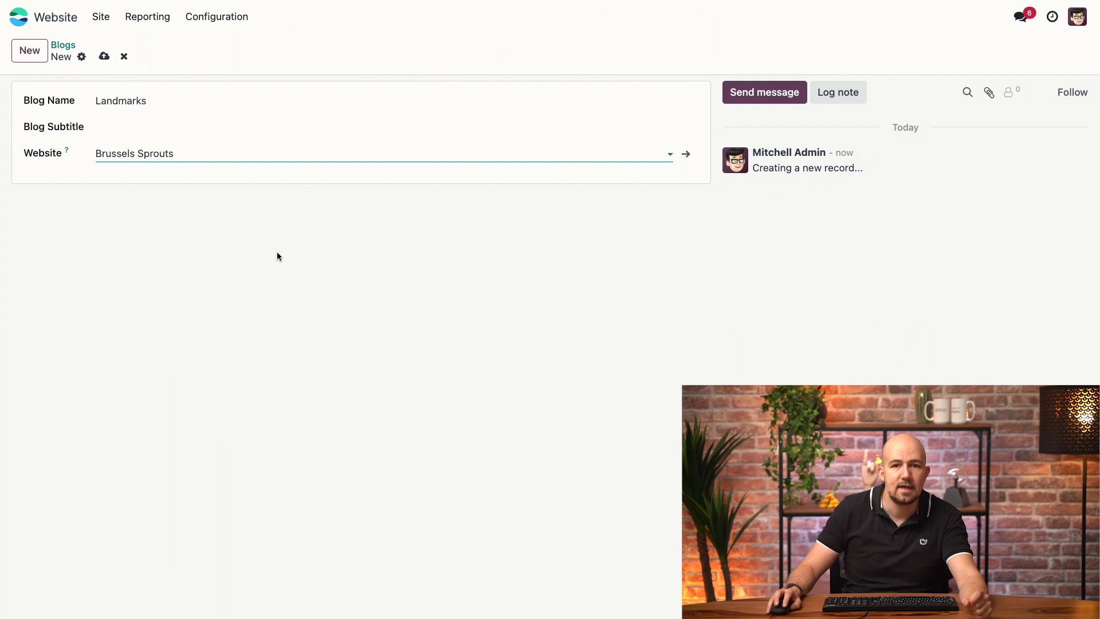
click(102, 57)
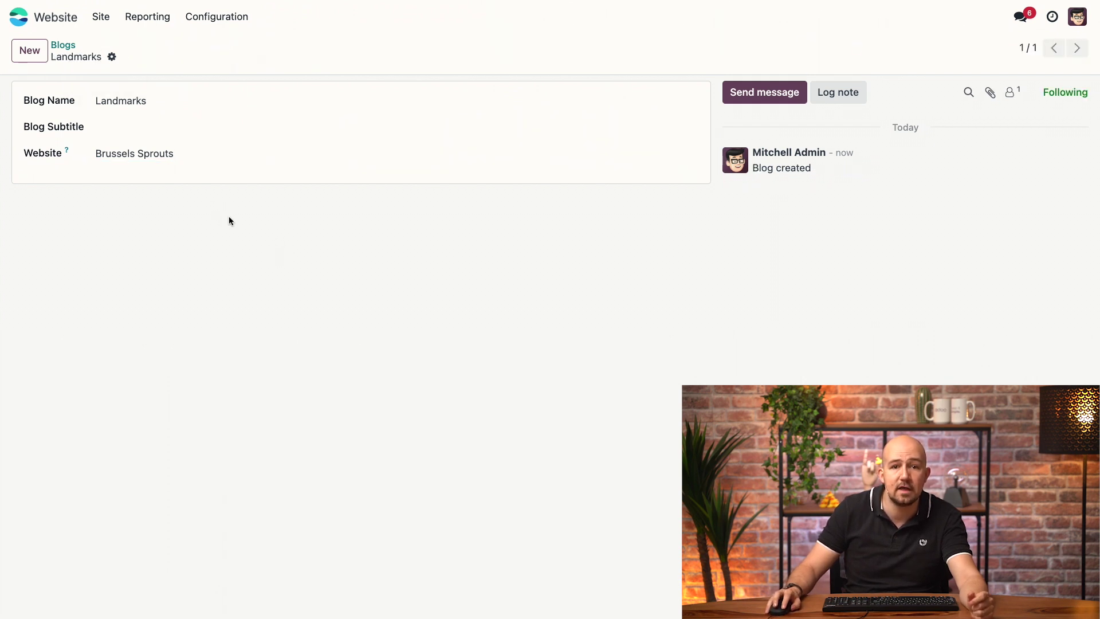
click(96, 14)
From the homepage, create a new blog post titled 'Manneken Pis' in the Landmarks blog.
click(112, 44)
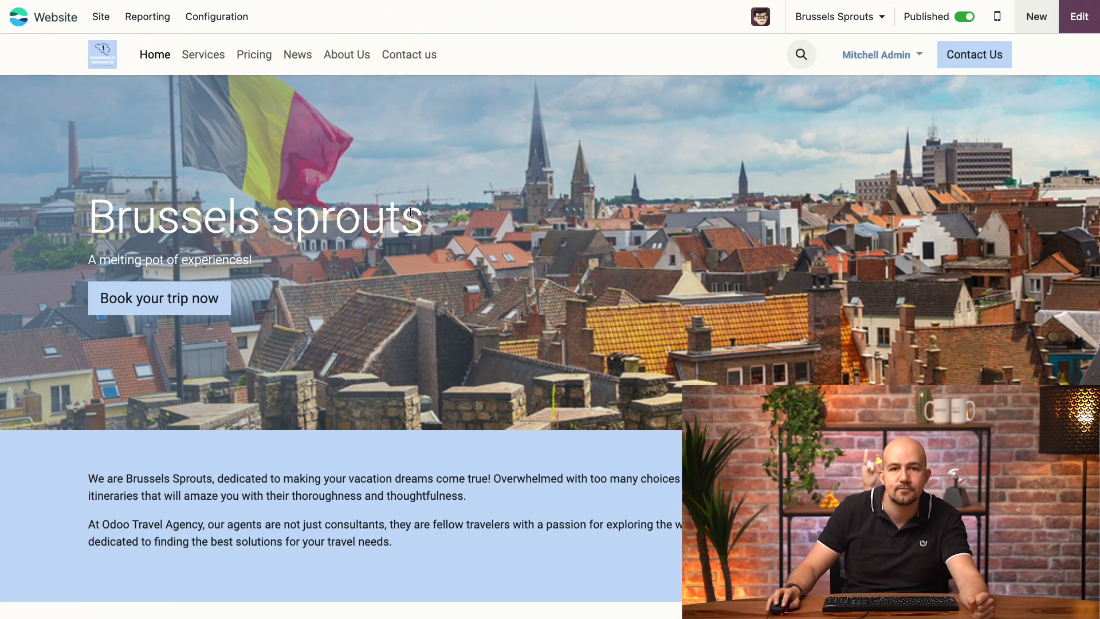
click(1041, 21)
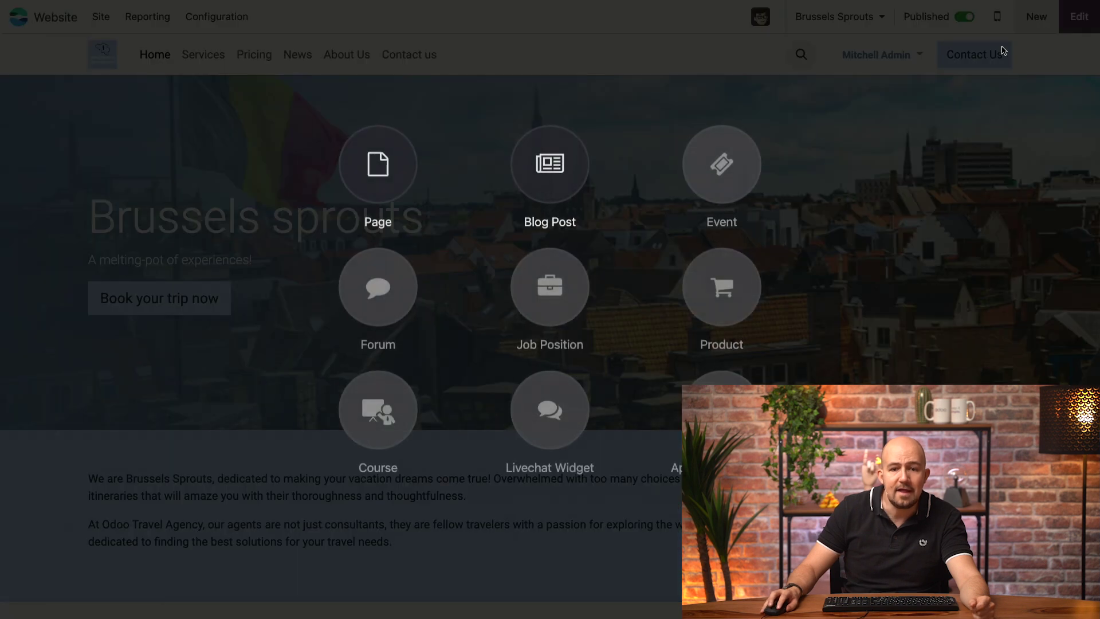
click(552, 176)
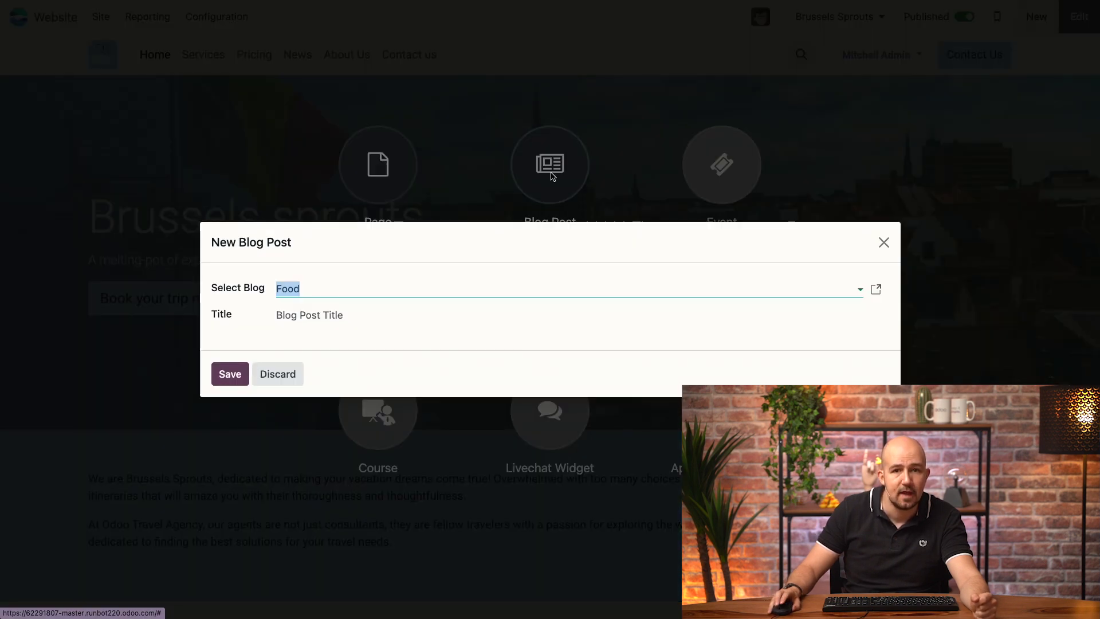
click(351, 290)
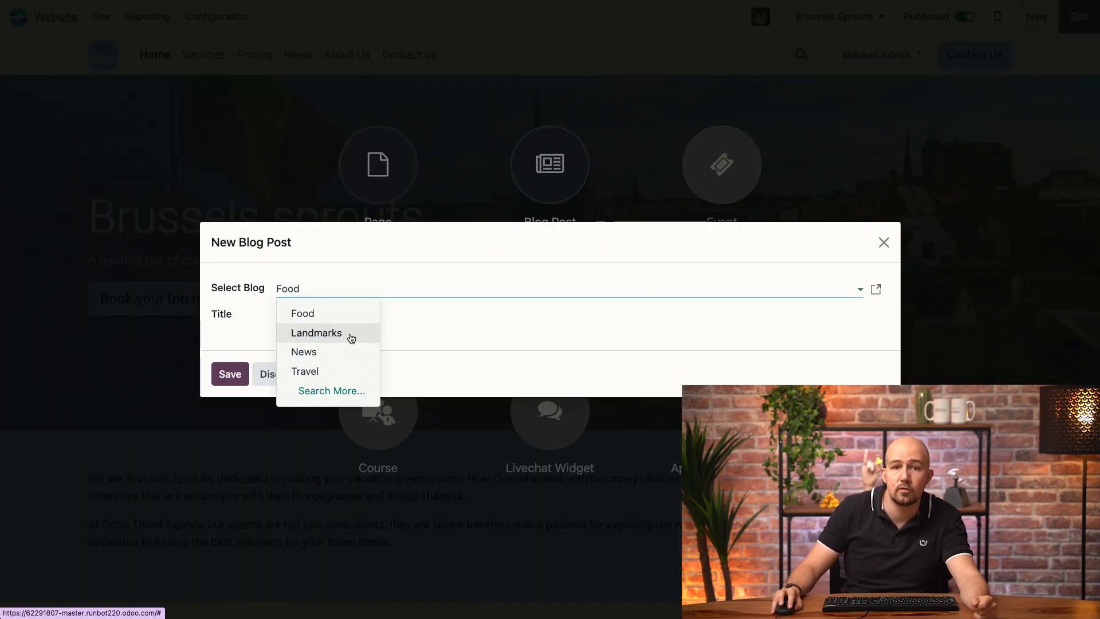
click(349, 334)
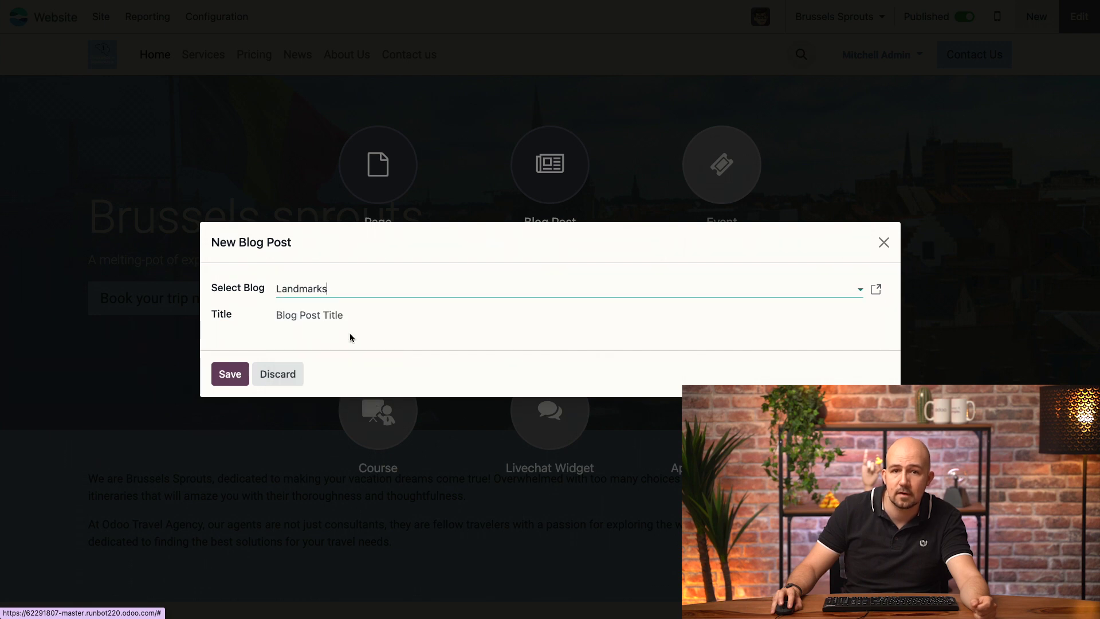
click(308, 316)
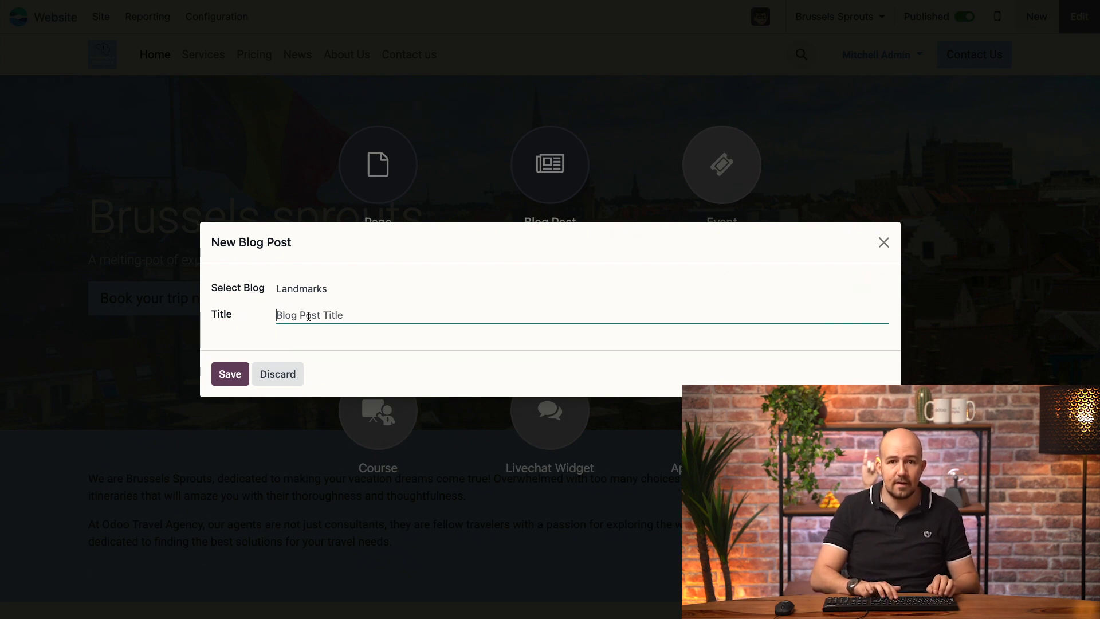
text(Manneken Pis)
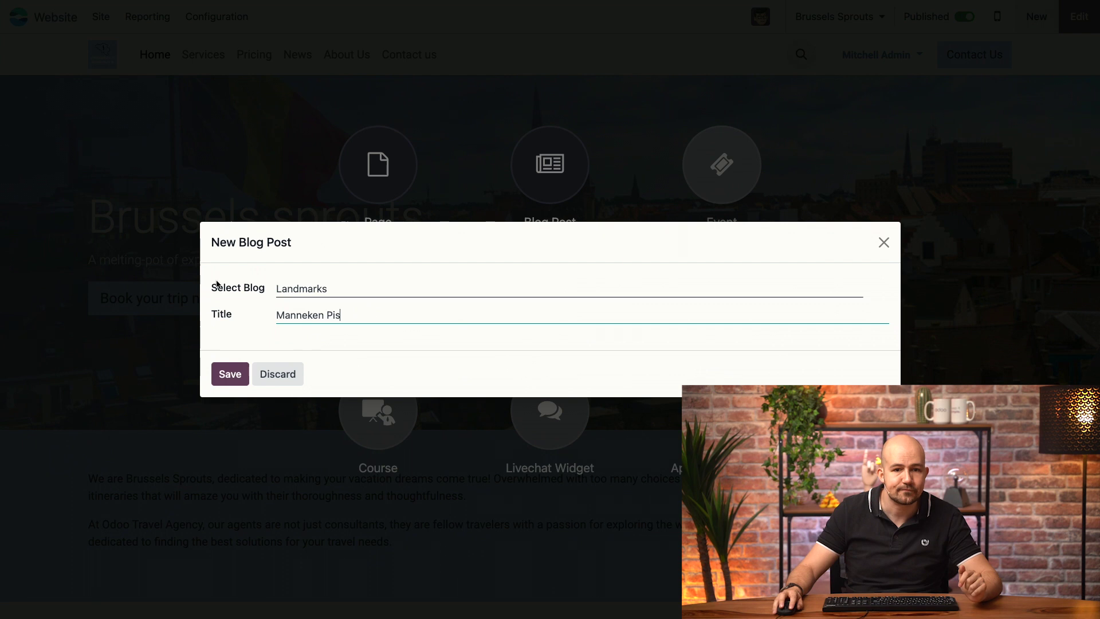
click(228, 373)
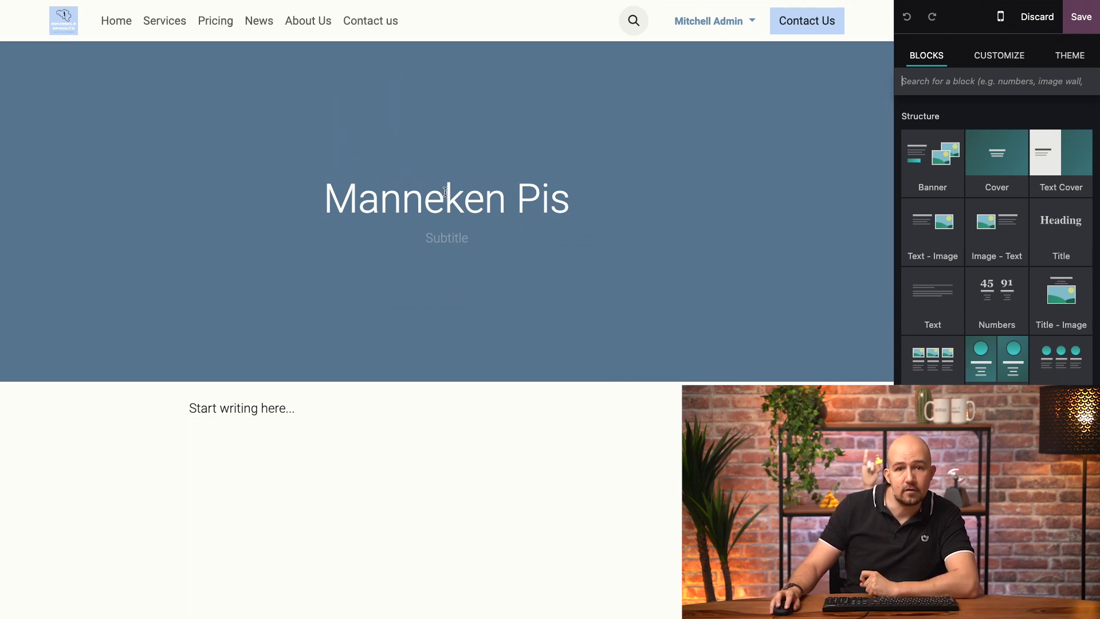
Add subtitle 'Tiny but brave!' and a Manneken Pis cover photo, keeping the title inside the cover.
click(454, 233)
text(Tiny)
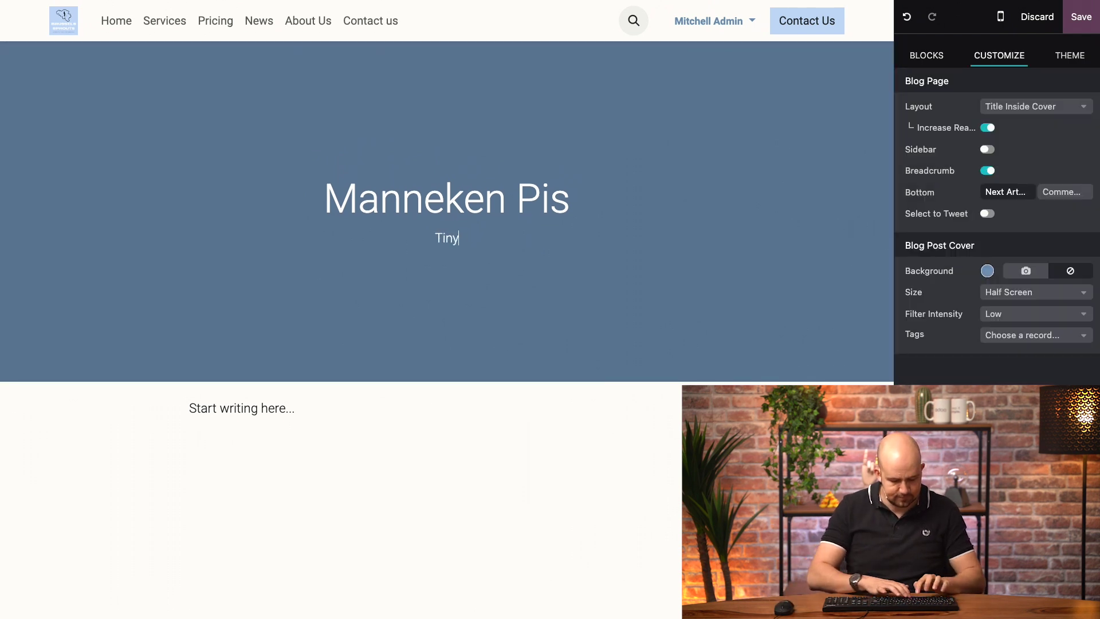
text( but brave!)
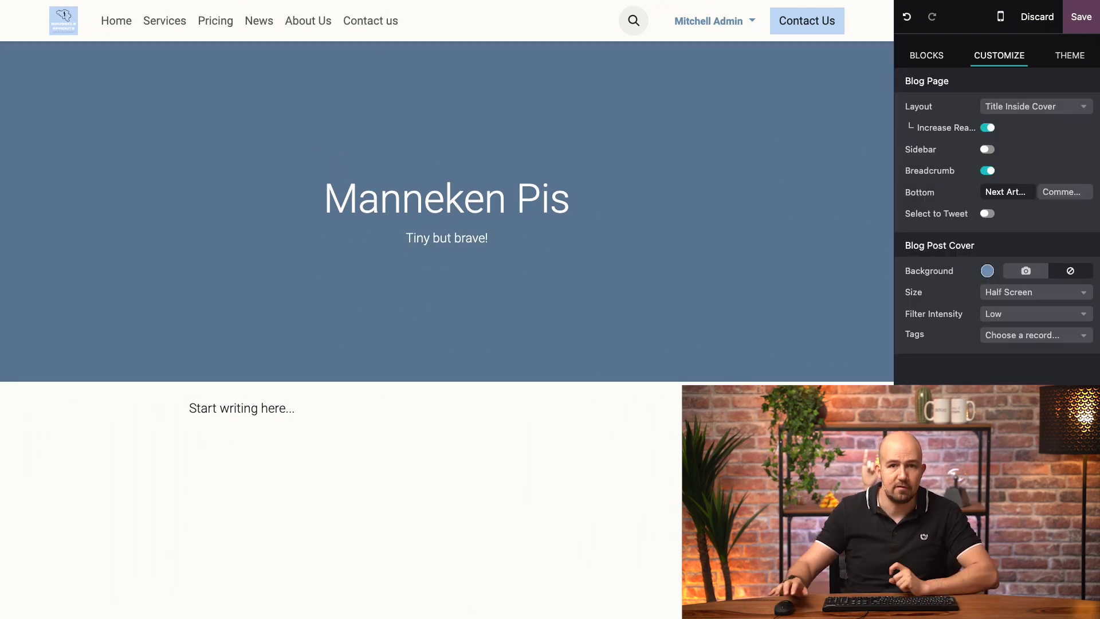
click(747, 208)
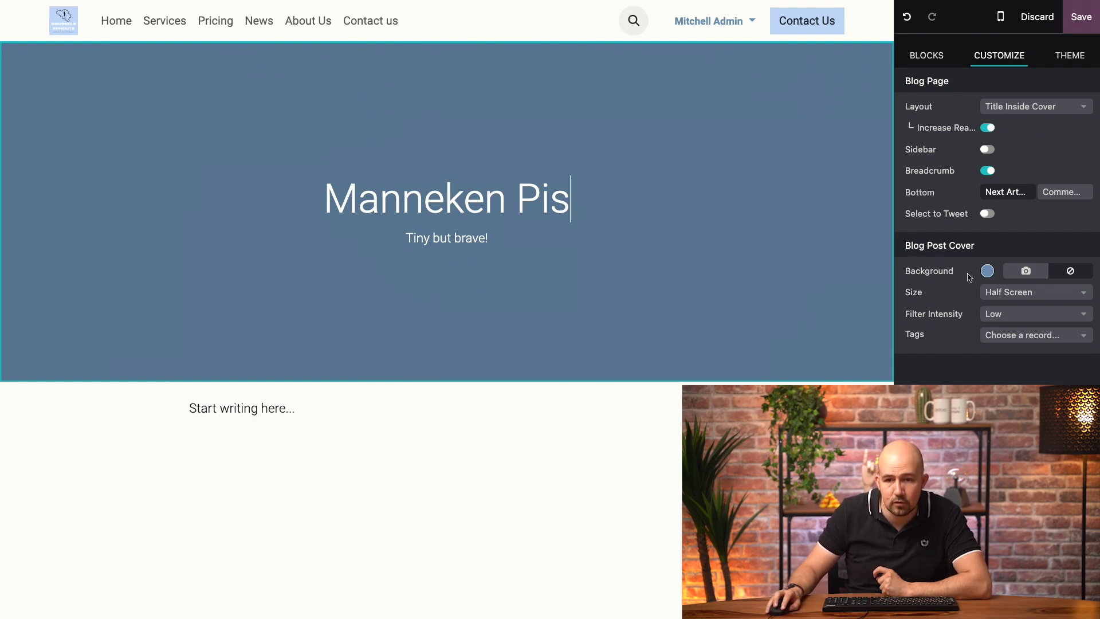
click(1025, 272)
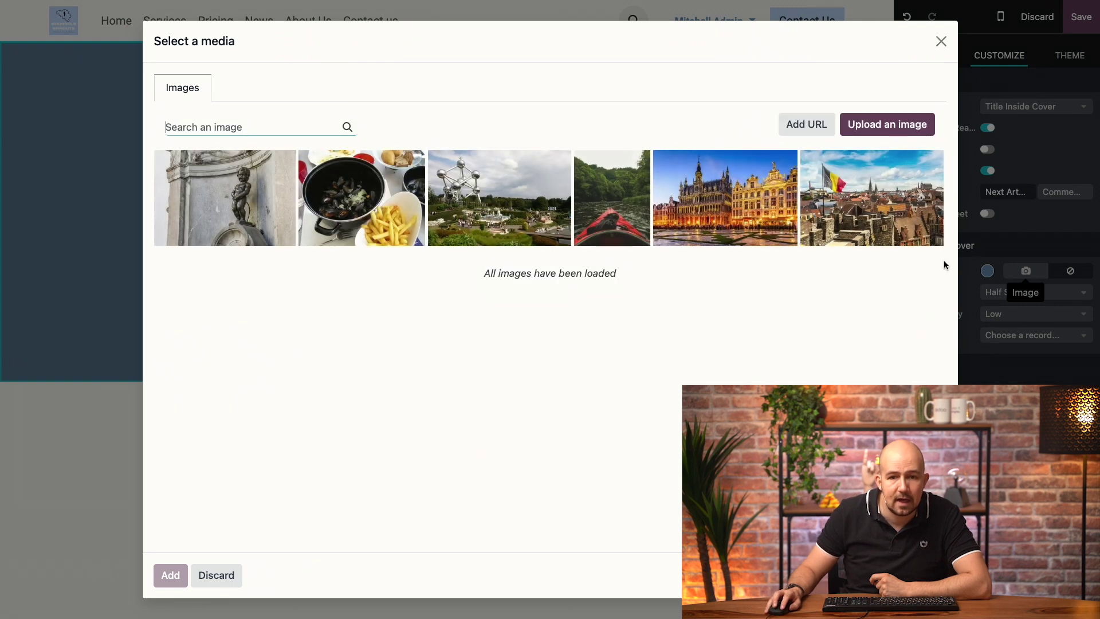
click(254, 206)
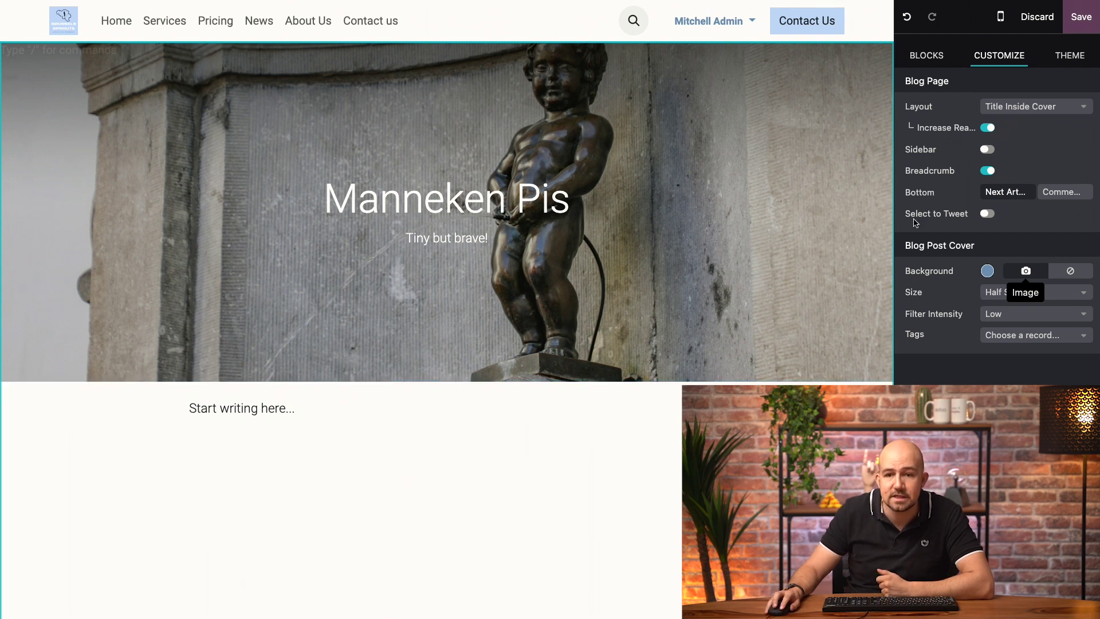
click(1079, 114)
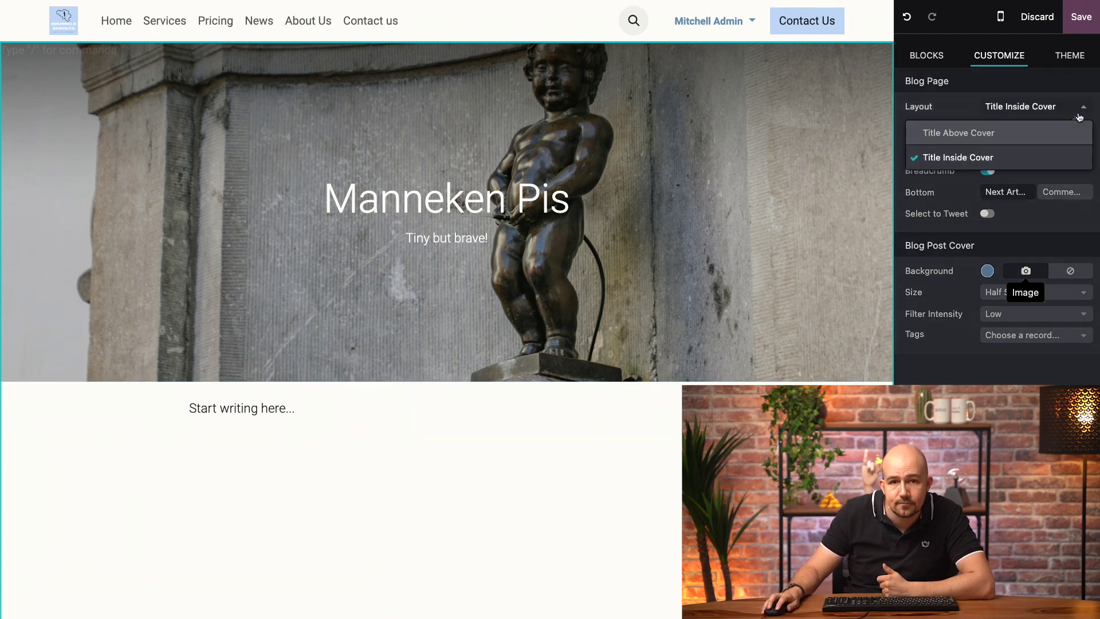
click(974, 157)
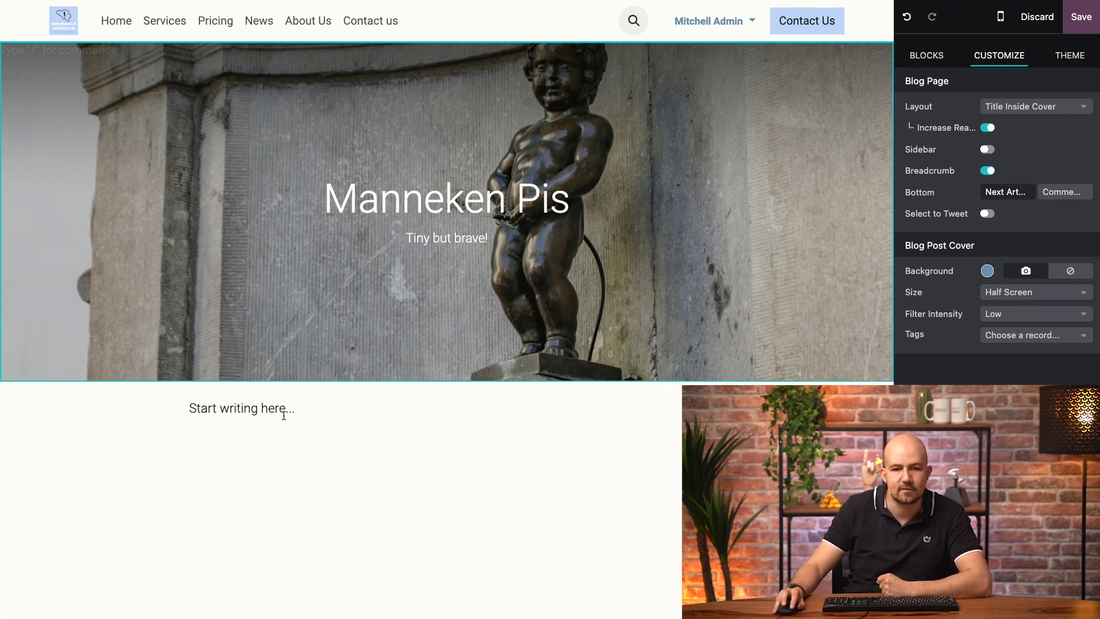
triple_click(308, 409)
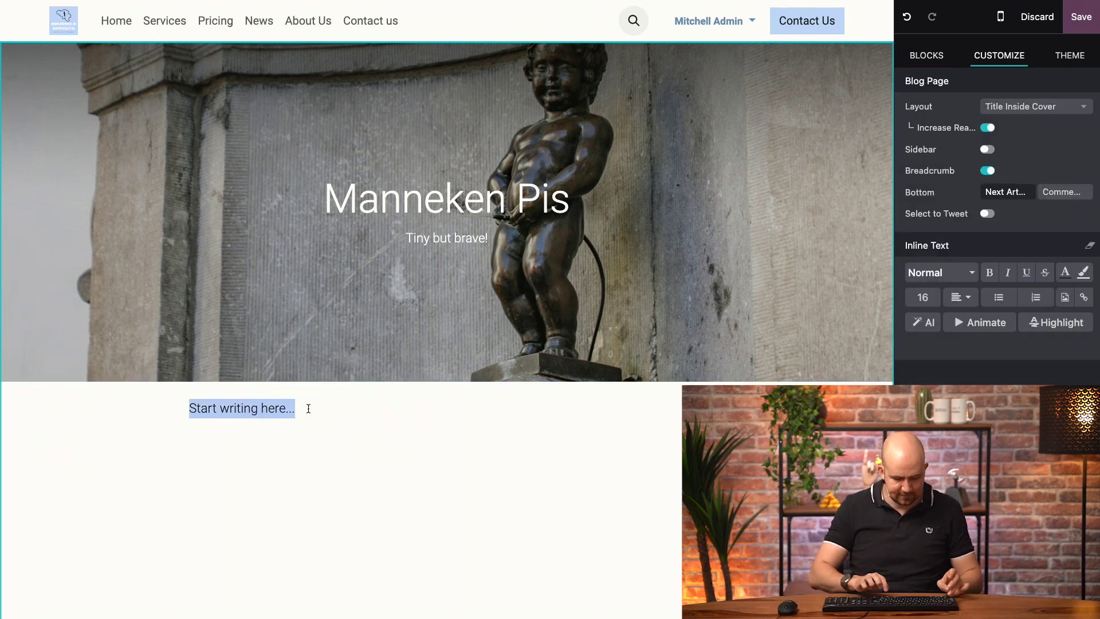
Through the / menu's ChatGPT item, prompt the AI to write a blog article about Manneken Pis.
text(/)
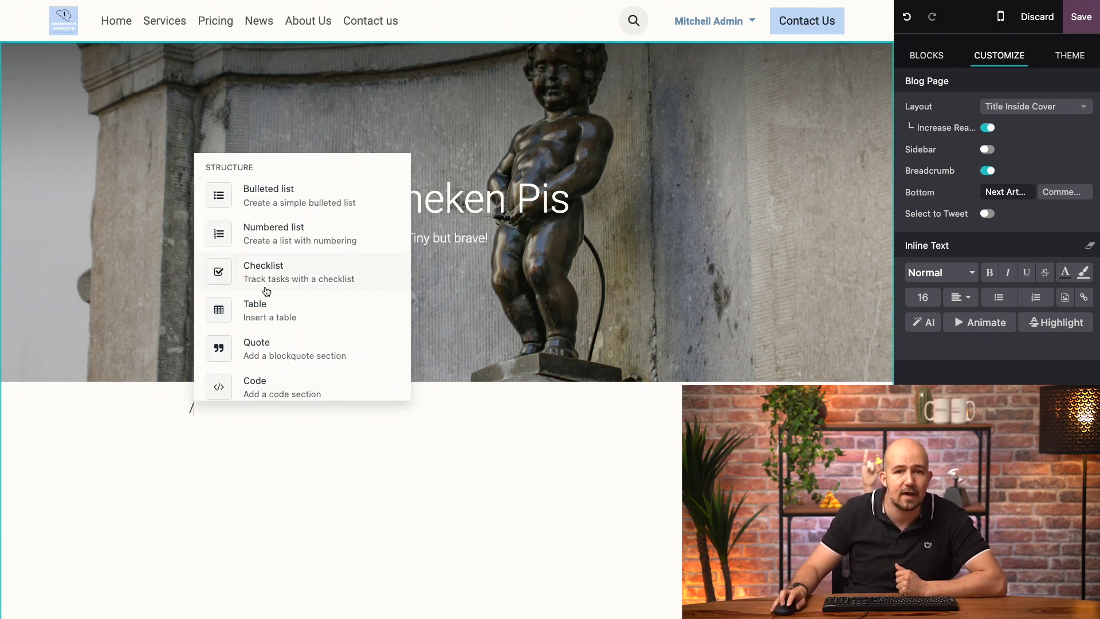
scroll(267, 295, down, 1)
scroll(268, 300, down, 3)
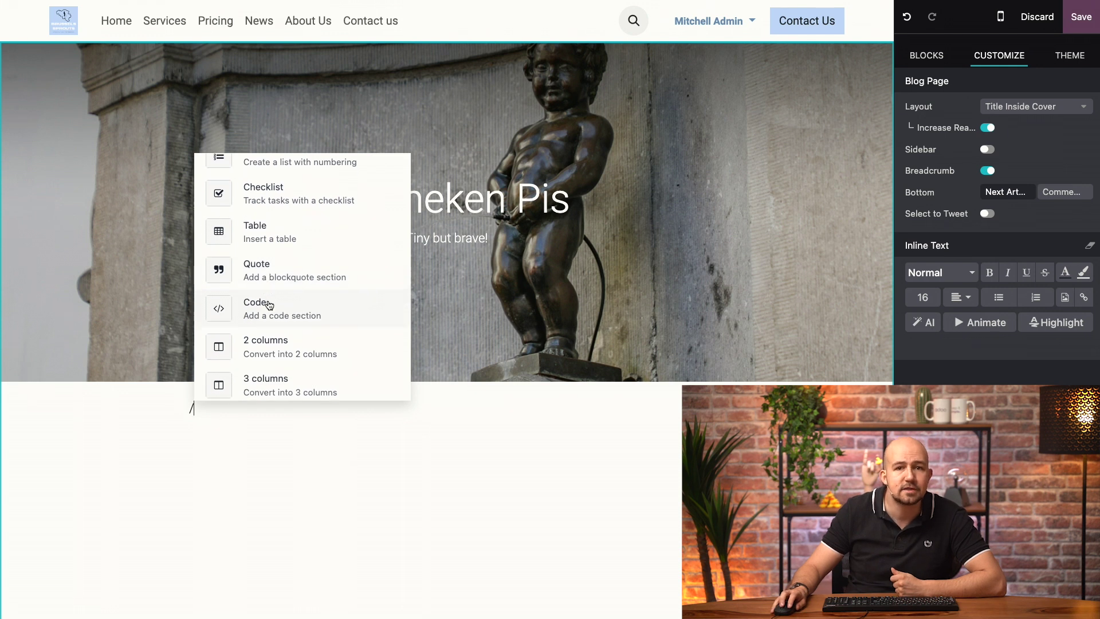
scroll(274, 307, down, 6)
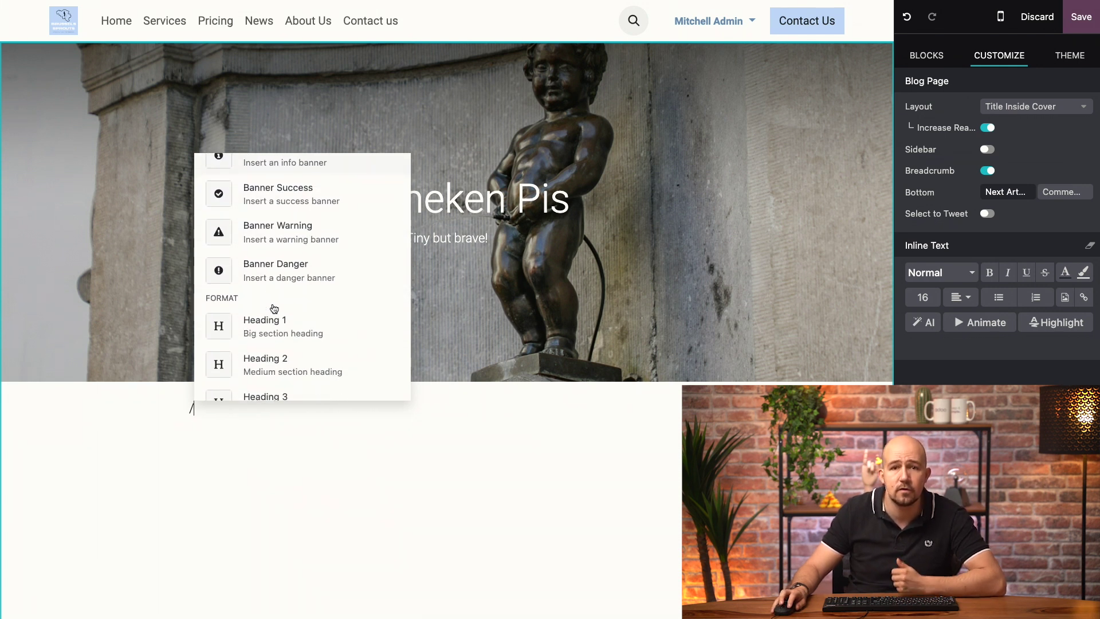
scroll(275, 309, down, 4)
scroll(275, 309, down, 5)
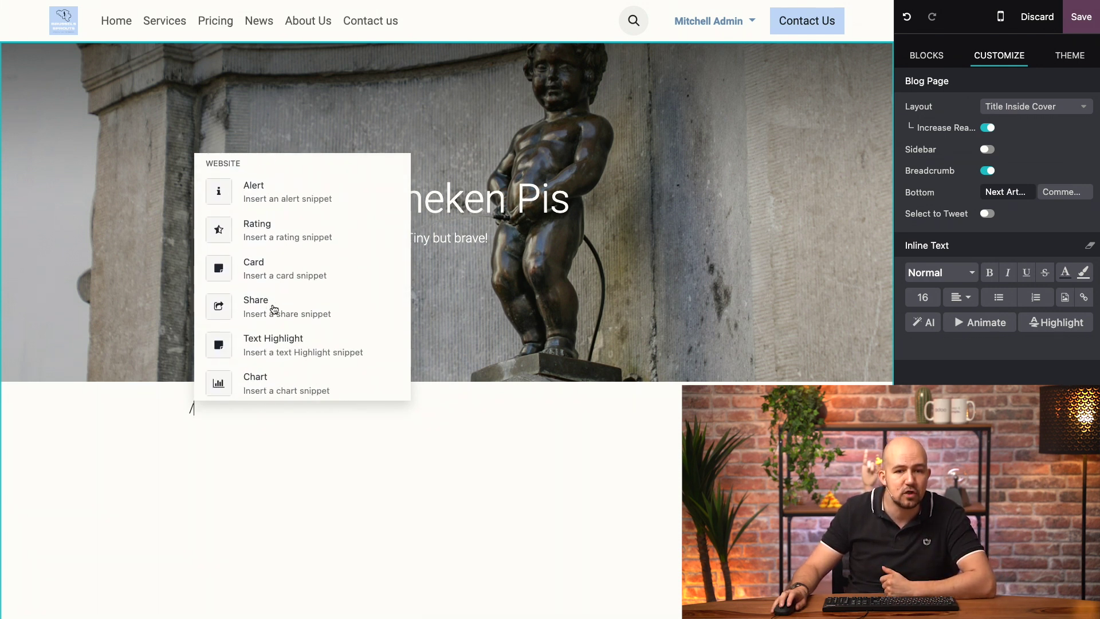
scroll(274, 309, down, 5)
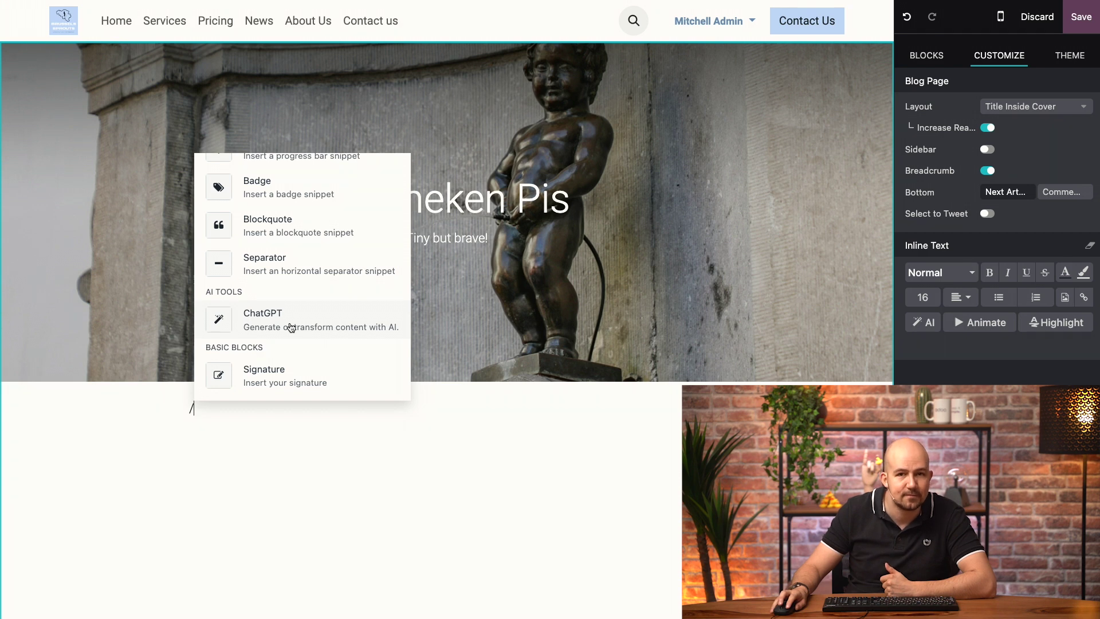
click(291, 327)
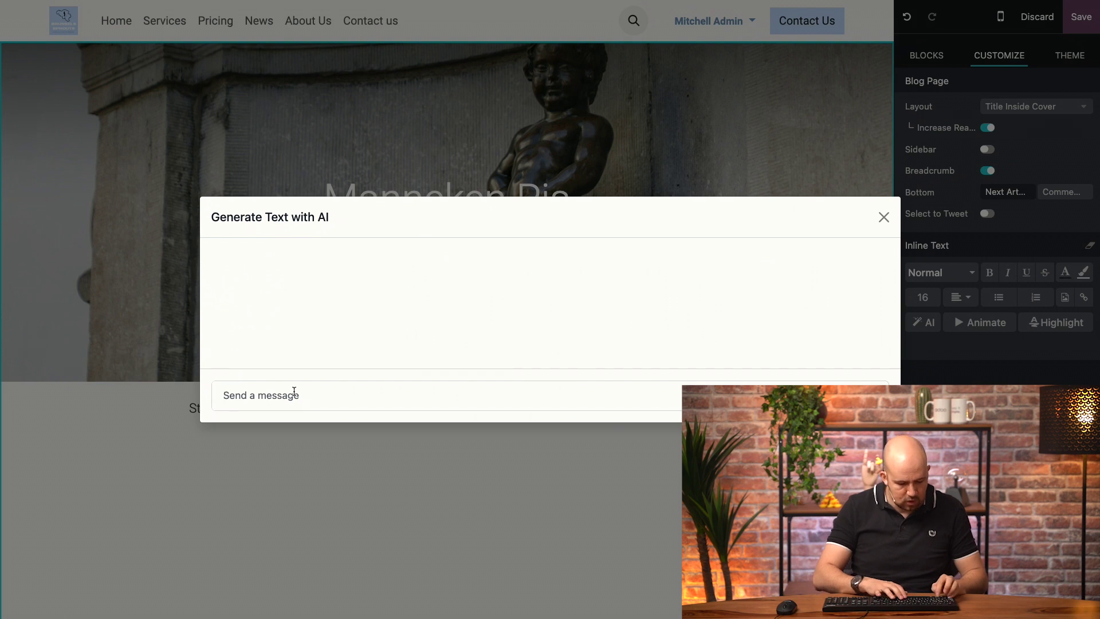
text(Write a blog articl)
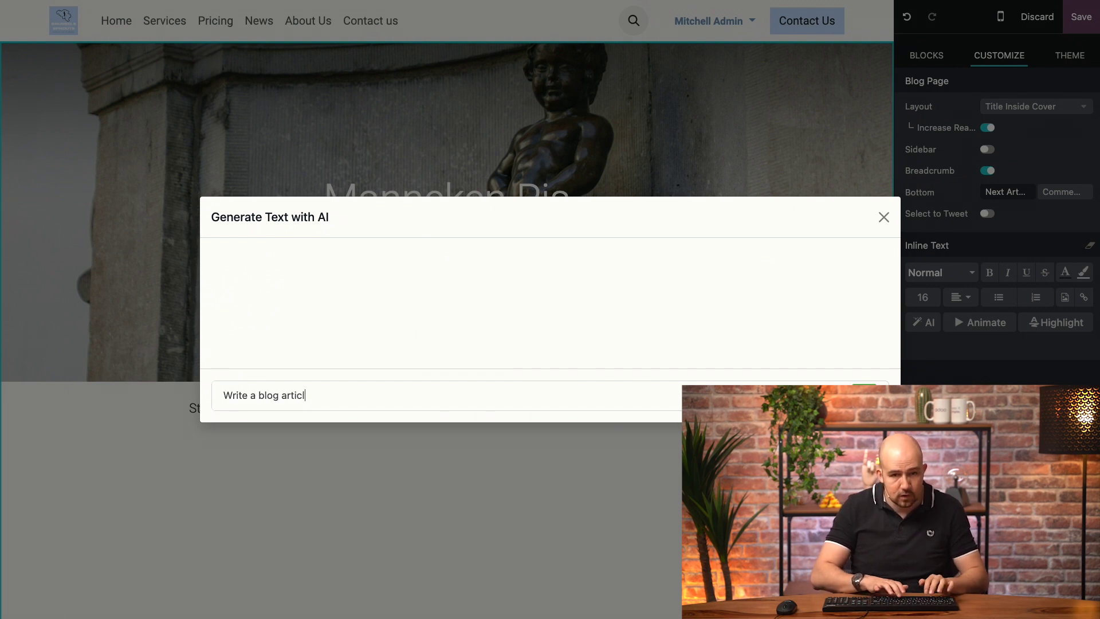
text(e about Manneken Pis)
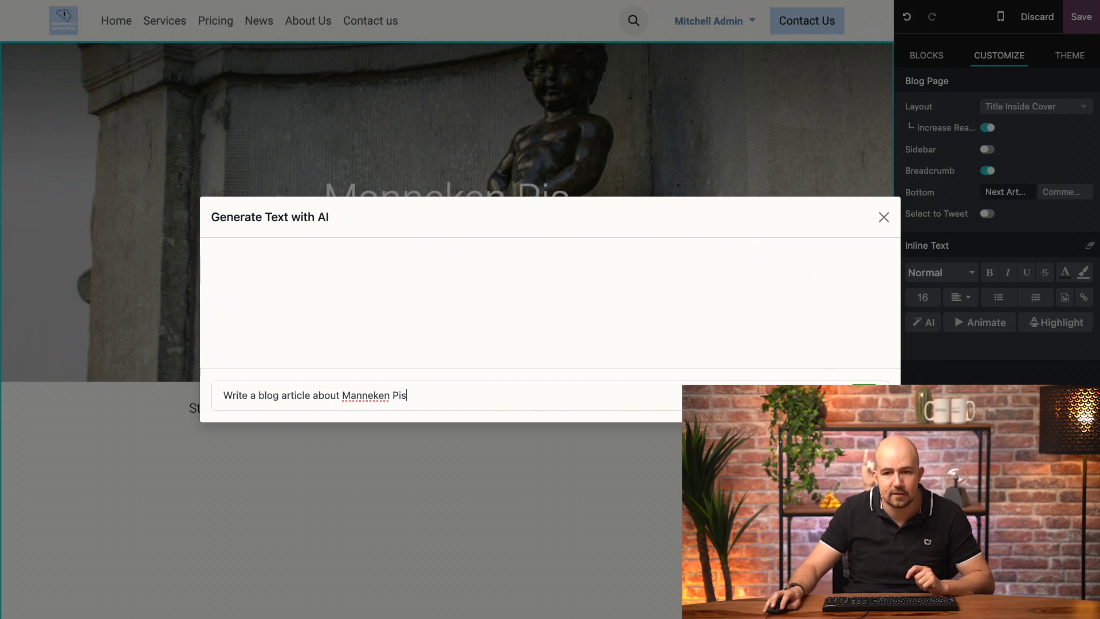
key(Return)
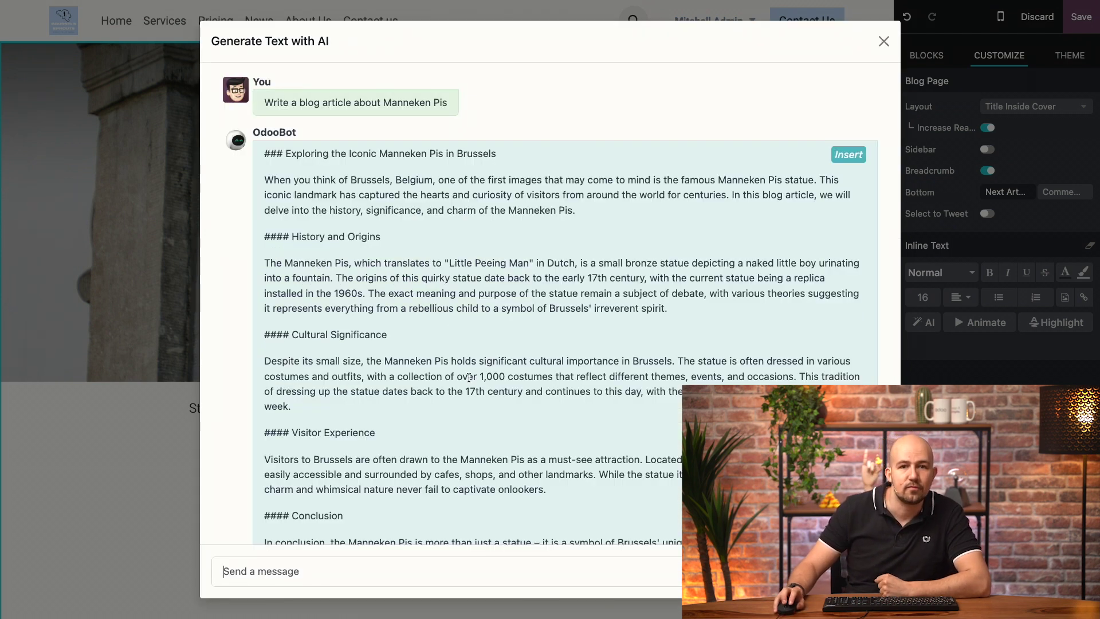
Insert the AI-drafted article and delete the '####' before the History and Origins heading.
click(849, 155)
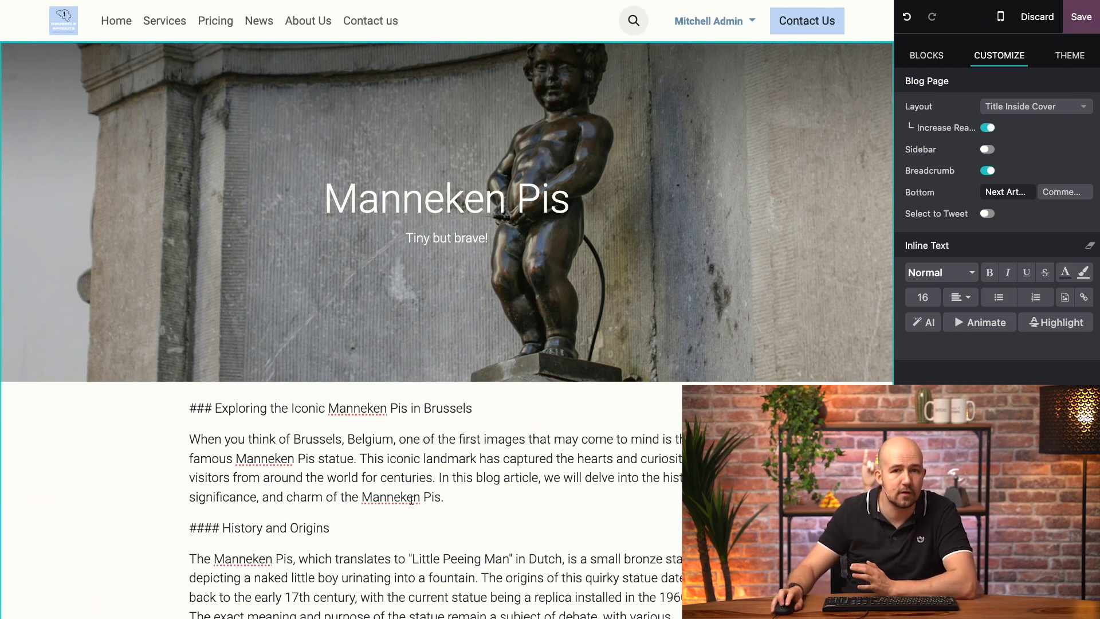
scroll(394, 480, down, 2)
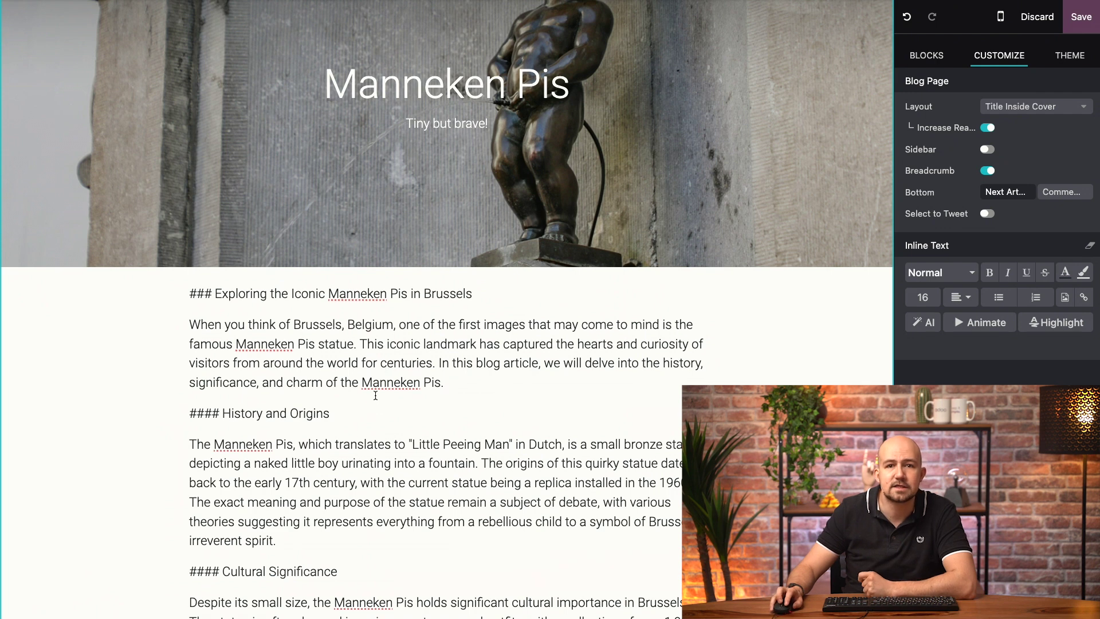
scroll(350, 340, down, 1)
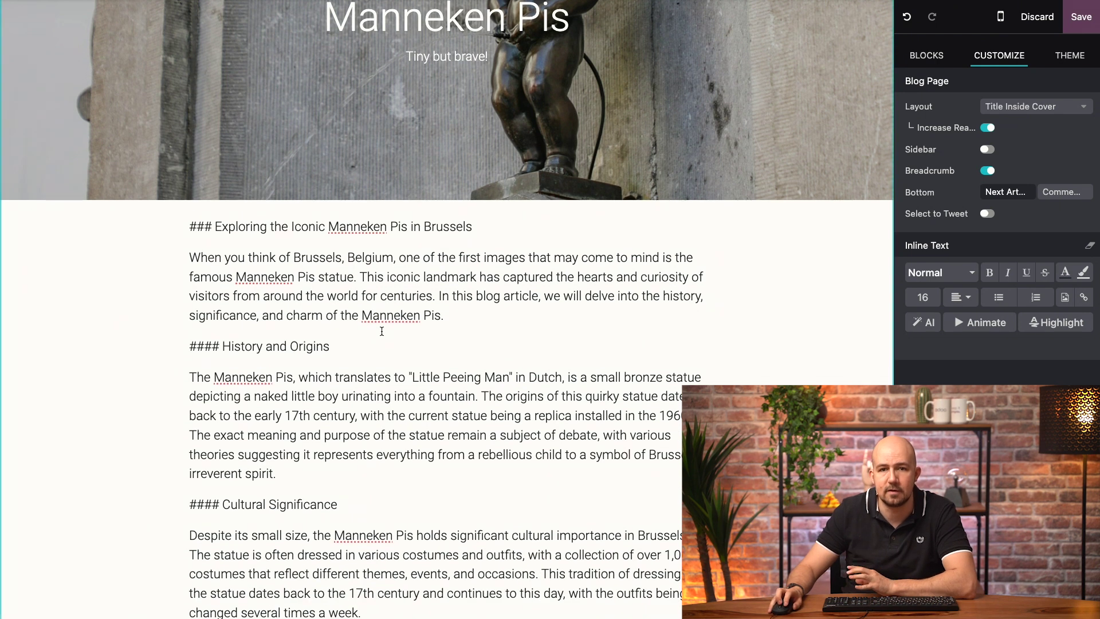
drag(223, 344, 106, 343)
key(BackSpace)
Format the History and Origins line as a Header 2 heading.
triple_click(223, 338)
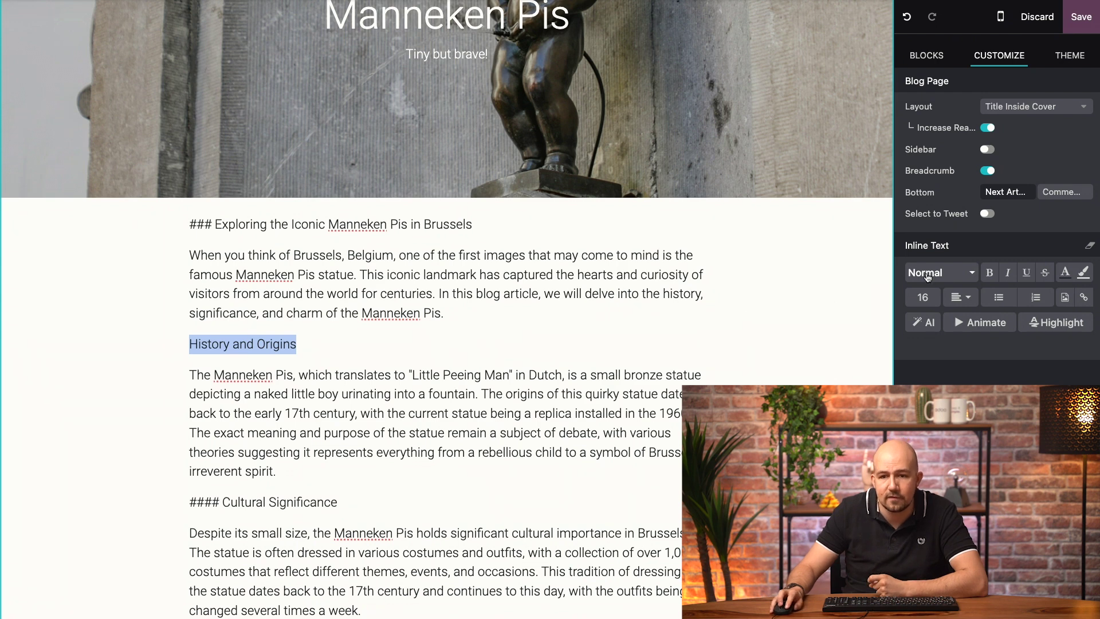
click(956, 278)
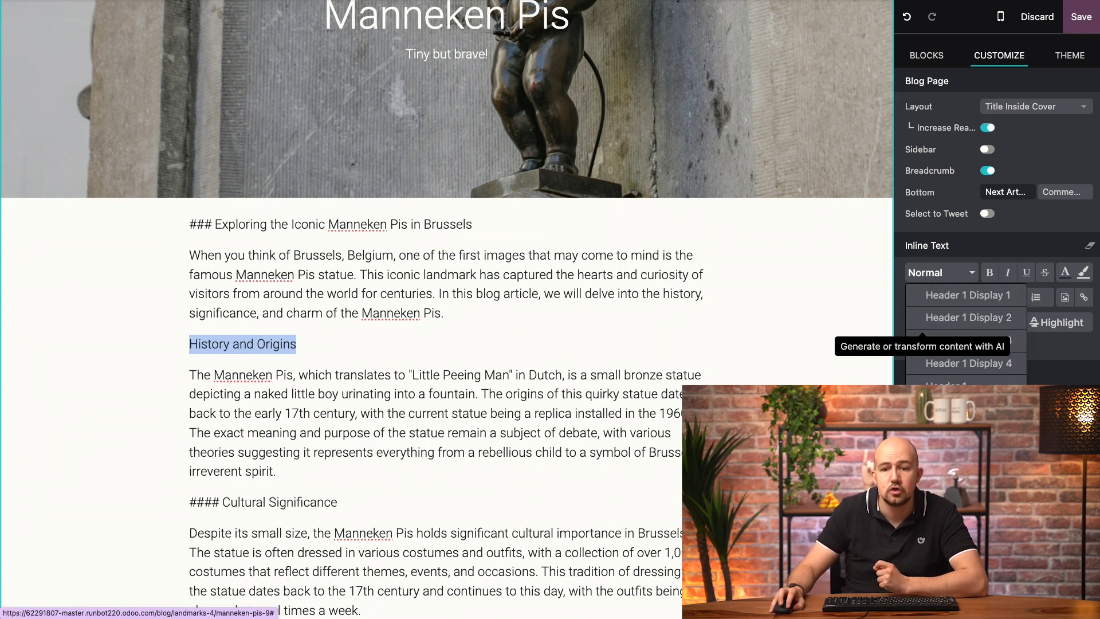
click(956, 408)
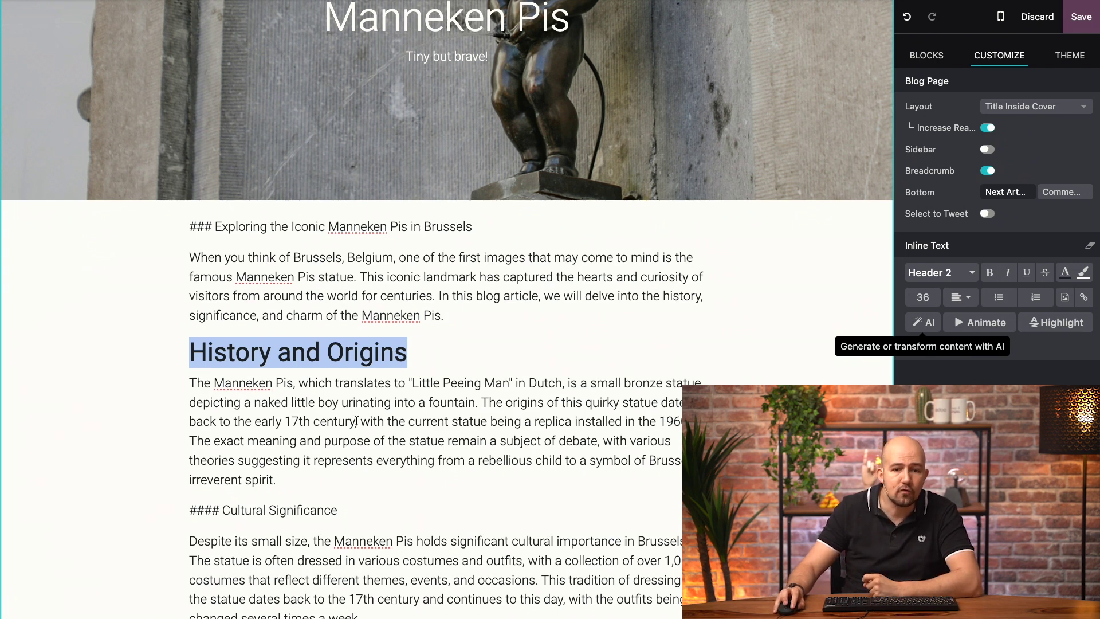
Add a second Heading 2 line reading 'History and Origins' directly below it.
click(439, 356)
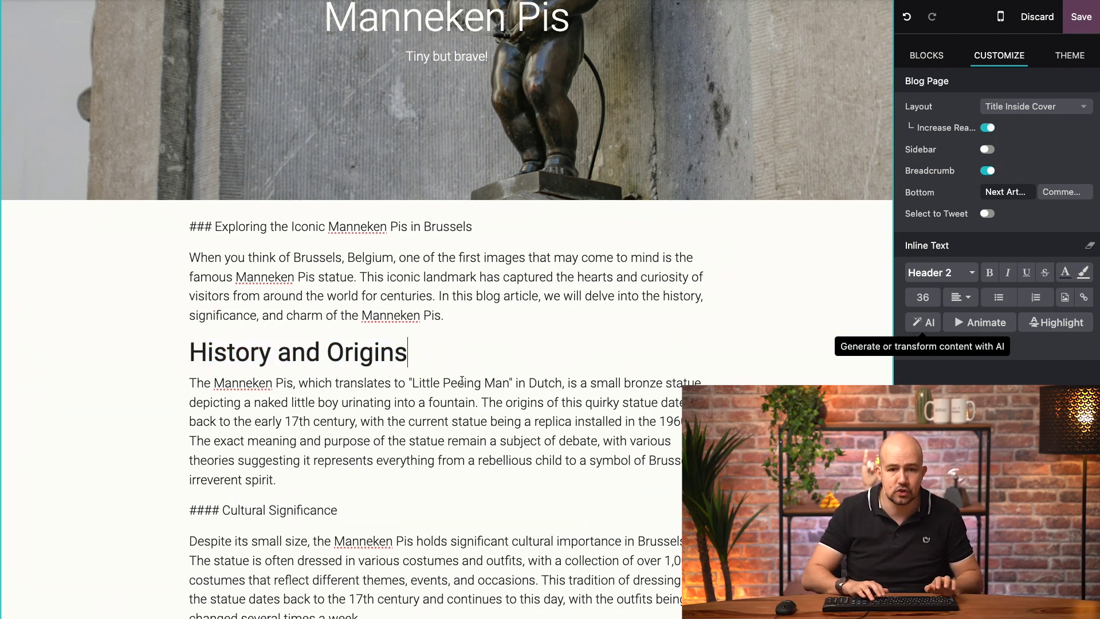
key(Return)
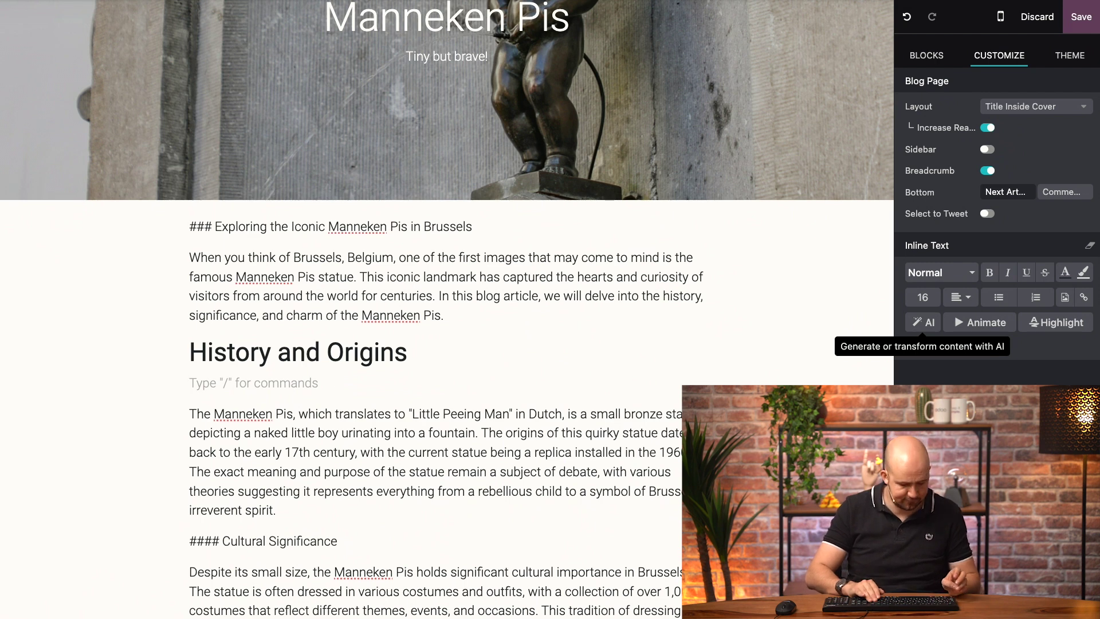
text(/)
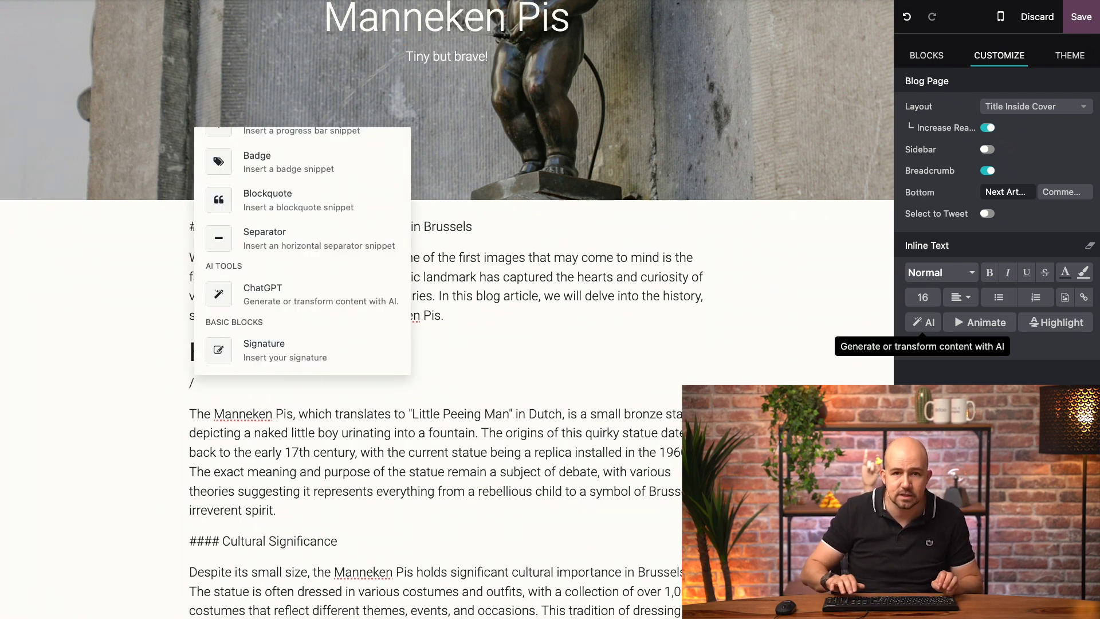
text(hea)
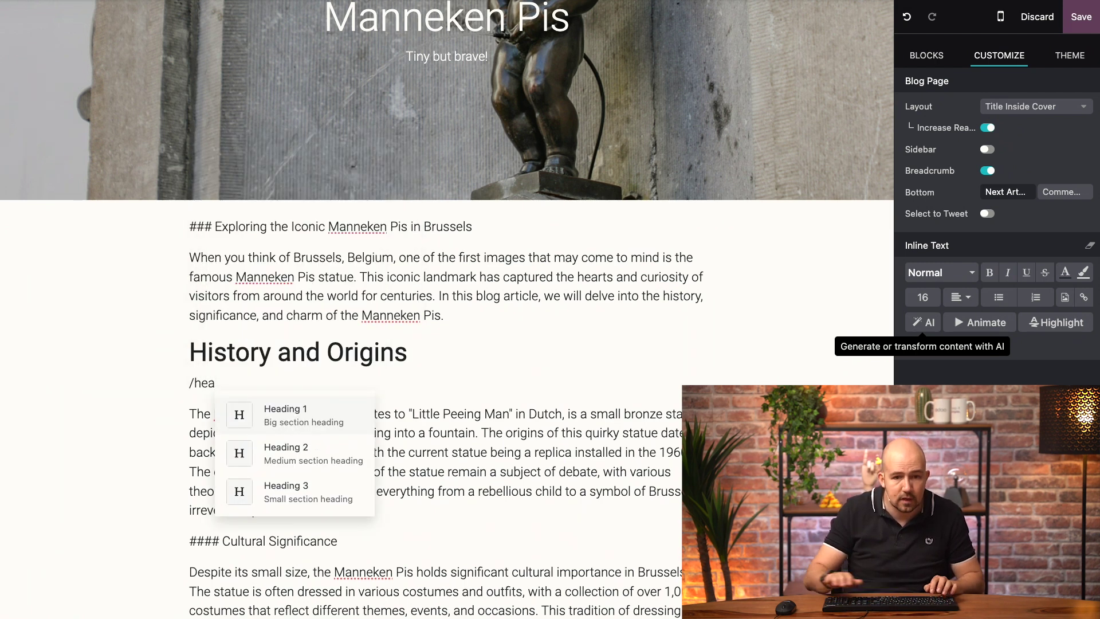
click(338, 459)
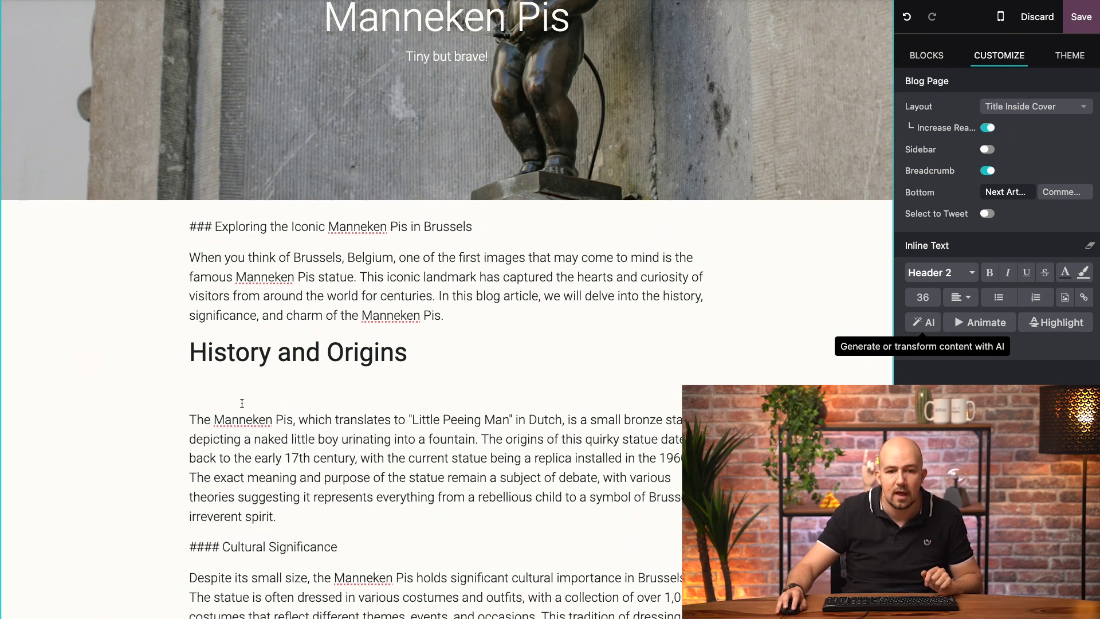
text(History)
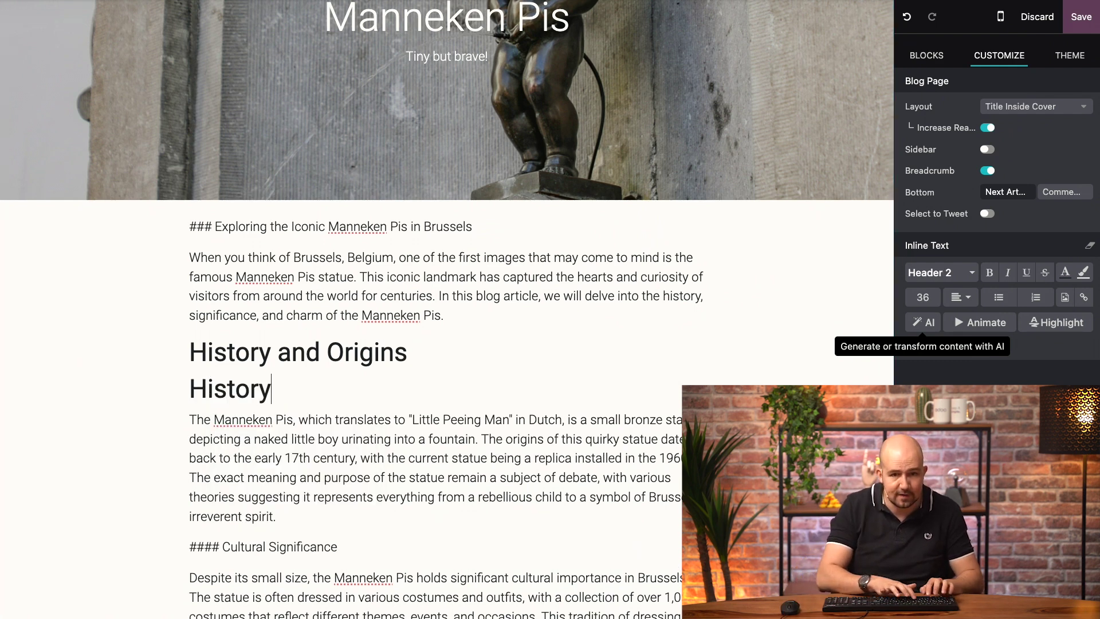
text( and Origins)
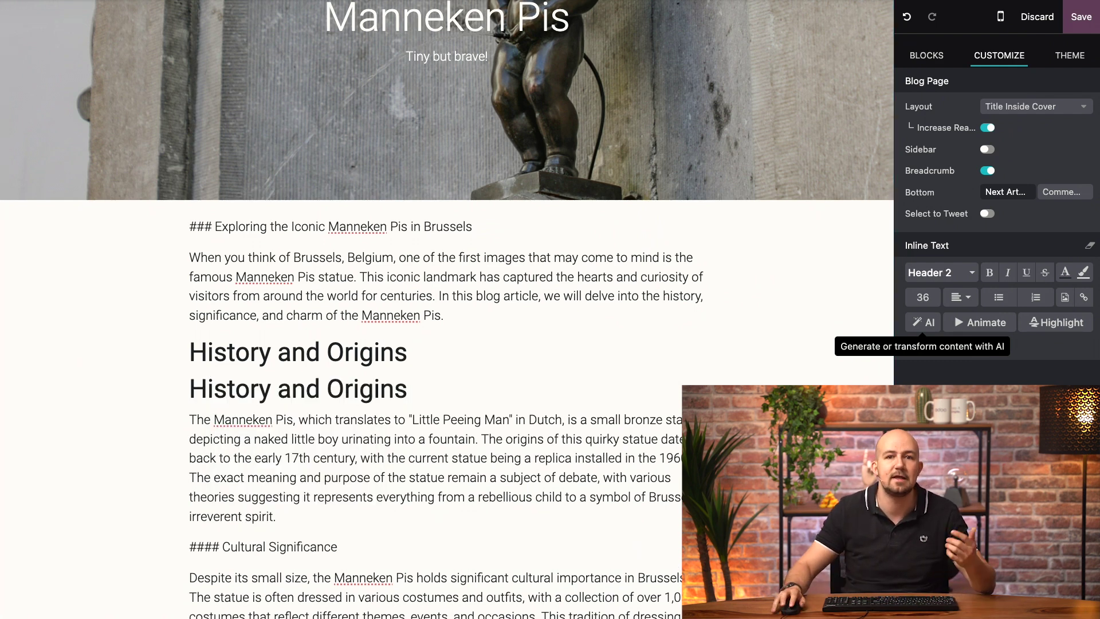
double_click(235, 388)
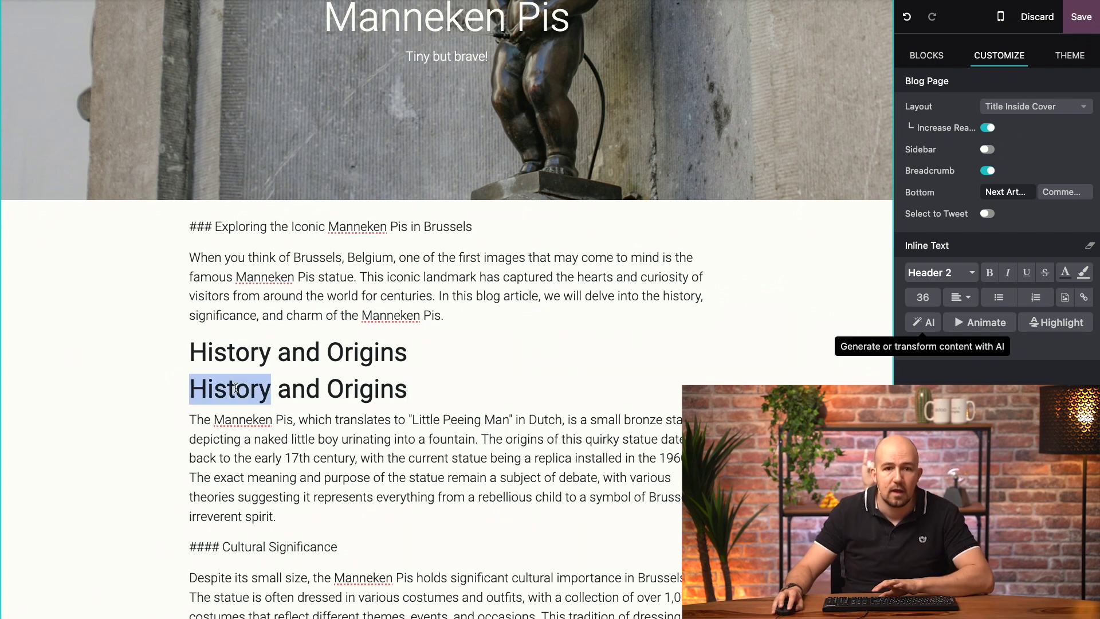
triple_click(236, 388)
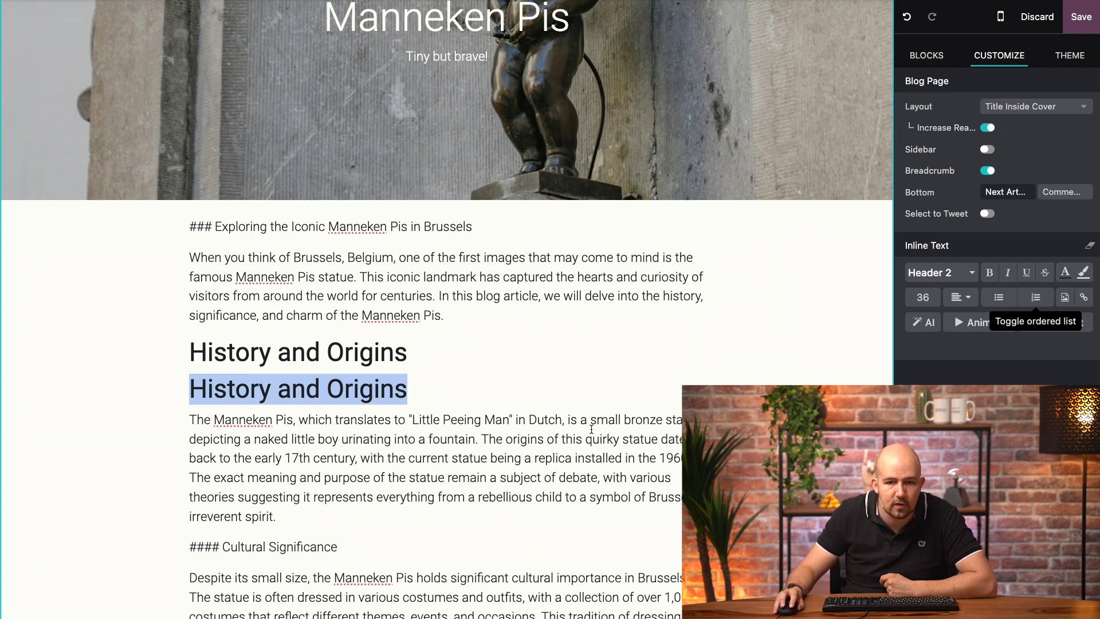
Swap the History and Origins paragraph for the AI Copywriter's first rewritten alternative.
triple_click(502, 444)
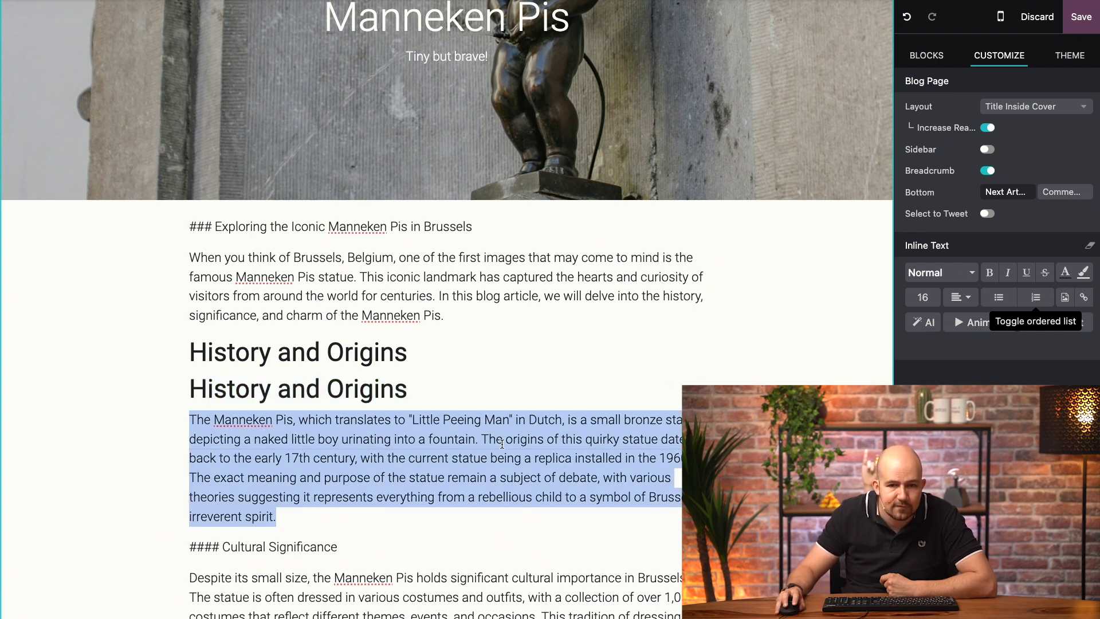
click(929, 323)
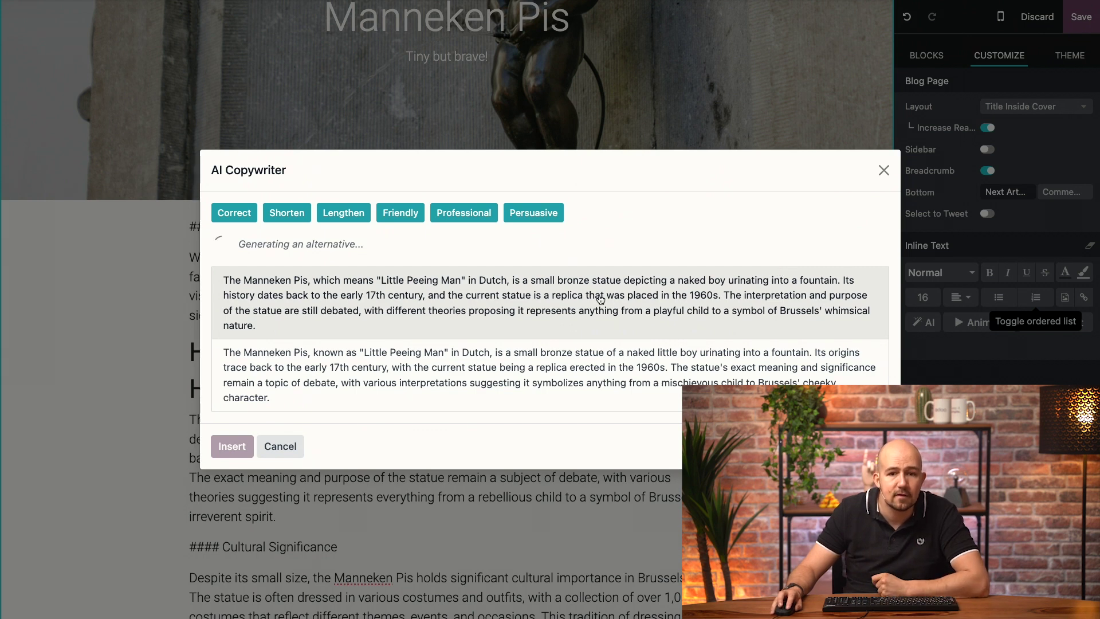
click(599, 299)
click(232, 465)
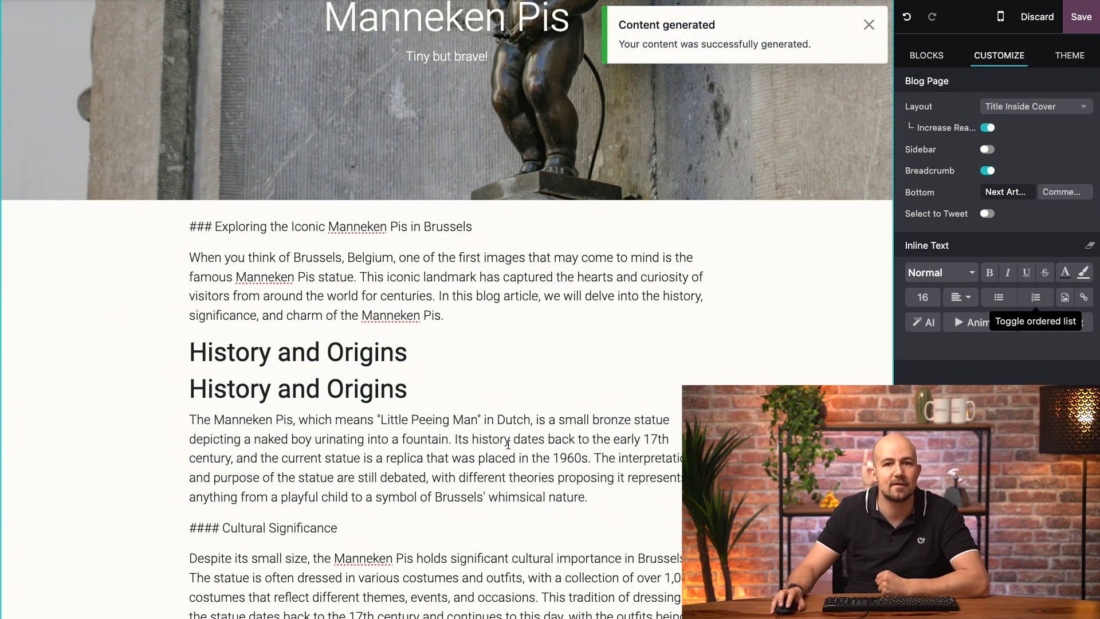
Add an empty line after the Cultural Significance paragraph and insert an Image block there.
scroll(508, 445, down, 5)
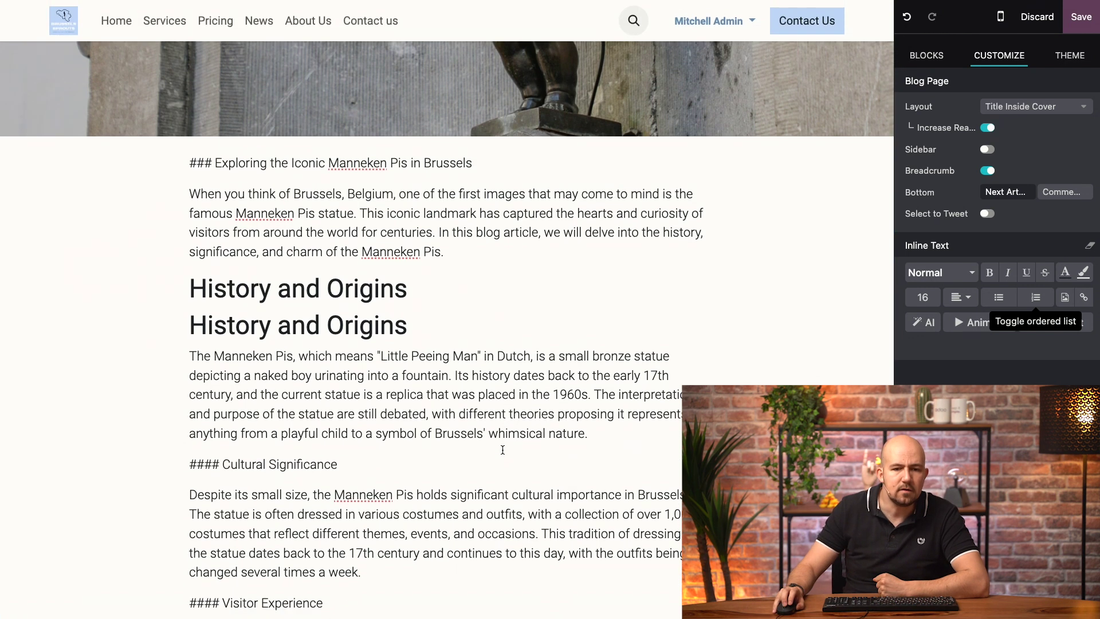
click(399, 312)
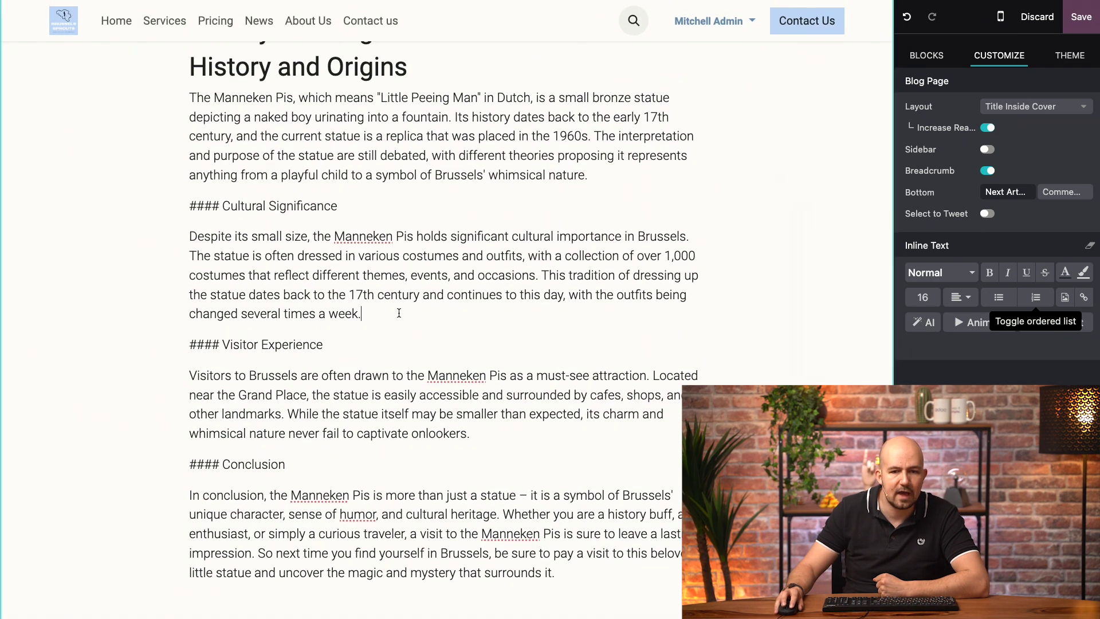
key(Return)
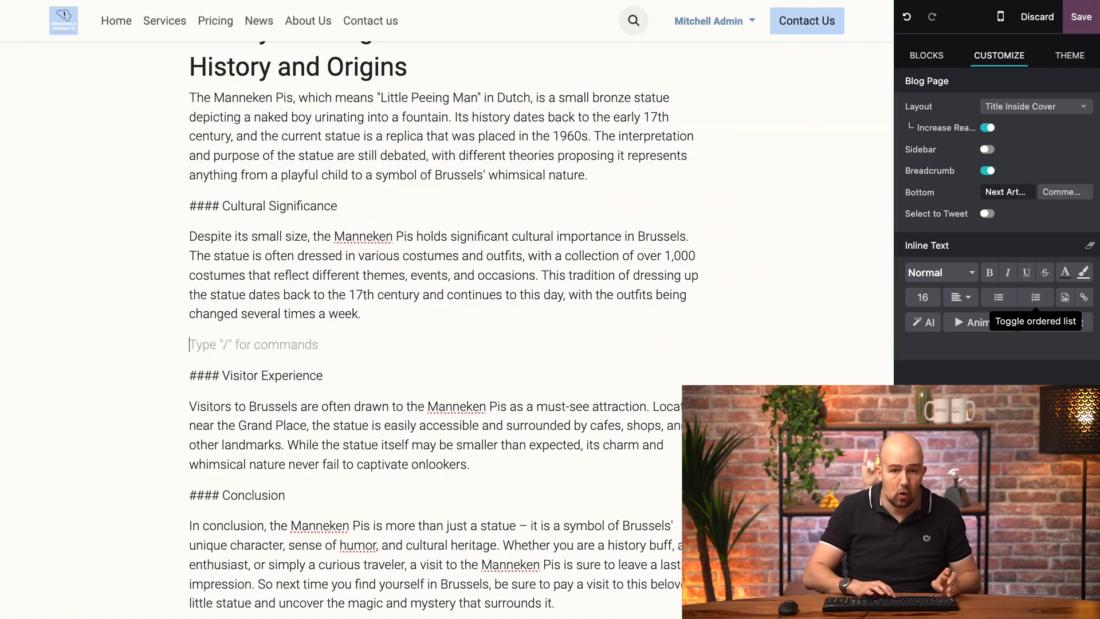
text(/)
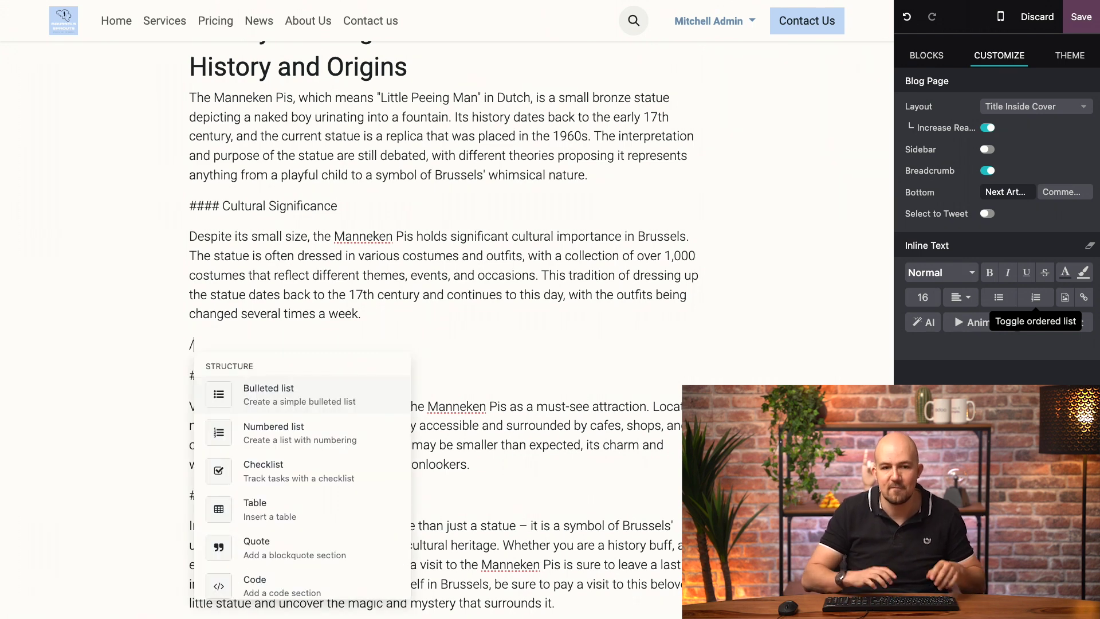
scroll(321, 475, down, 10)
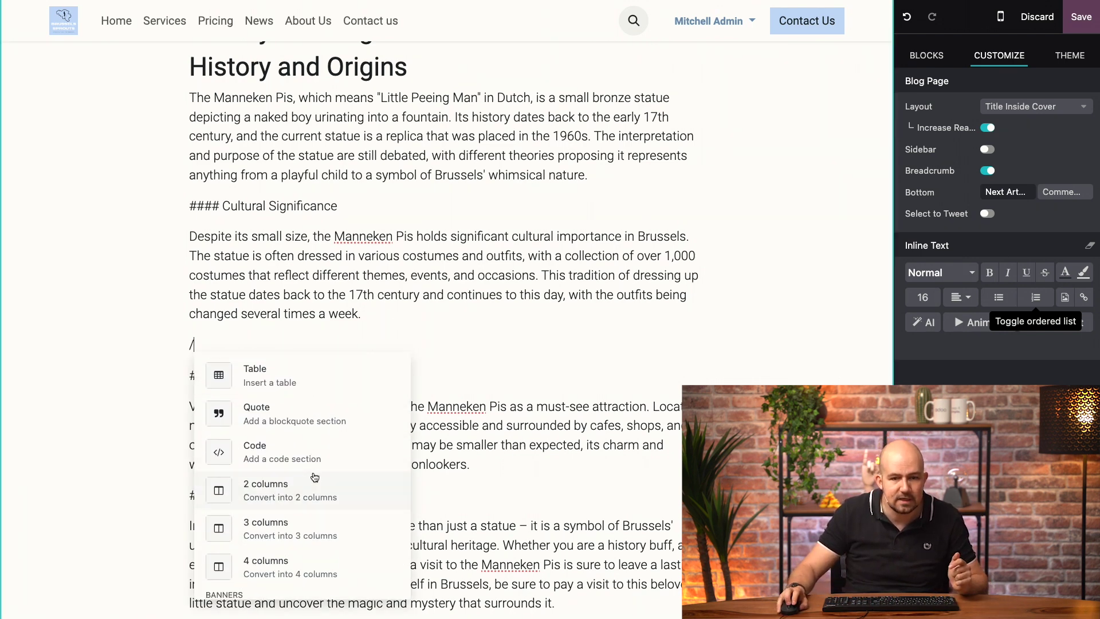
scroll(314, 478, up, 1)
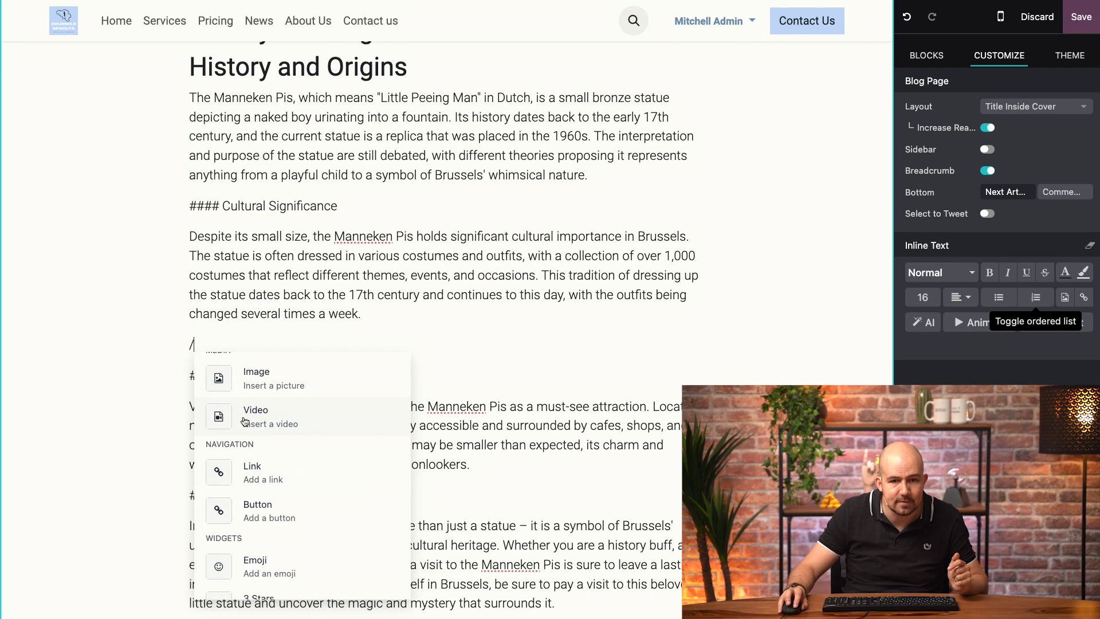
click(257, 394)
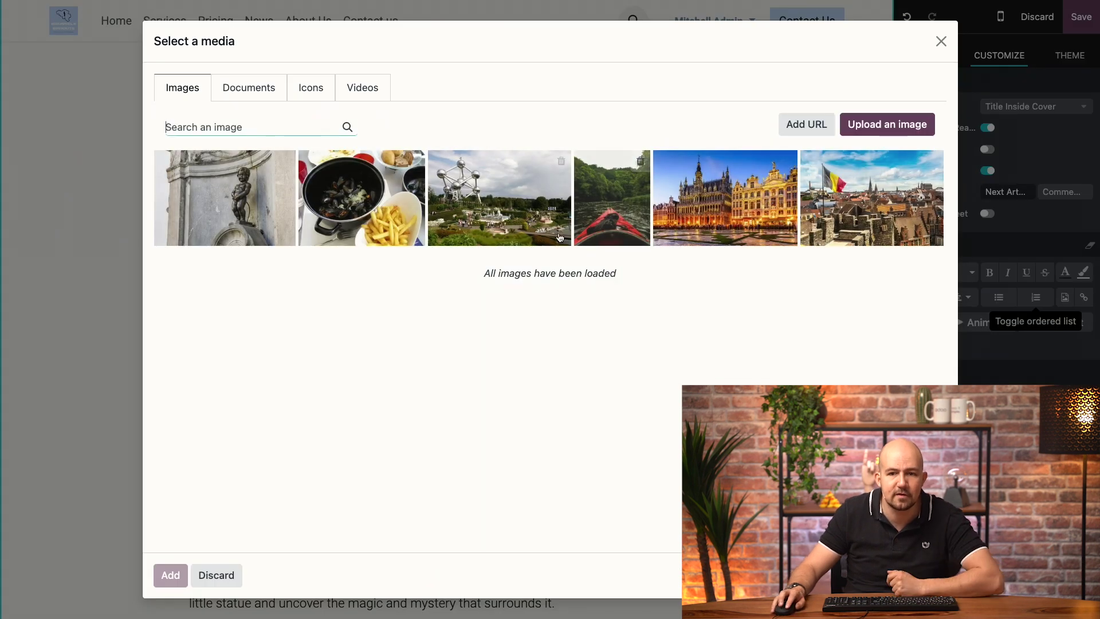
Upload manneken-pis_illu.jpg from the tutorials folder as the post image.
click(873, 125)
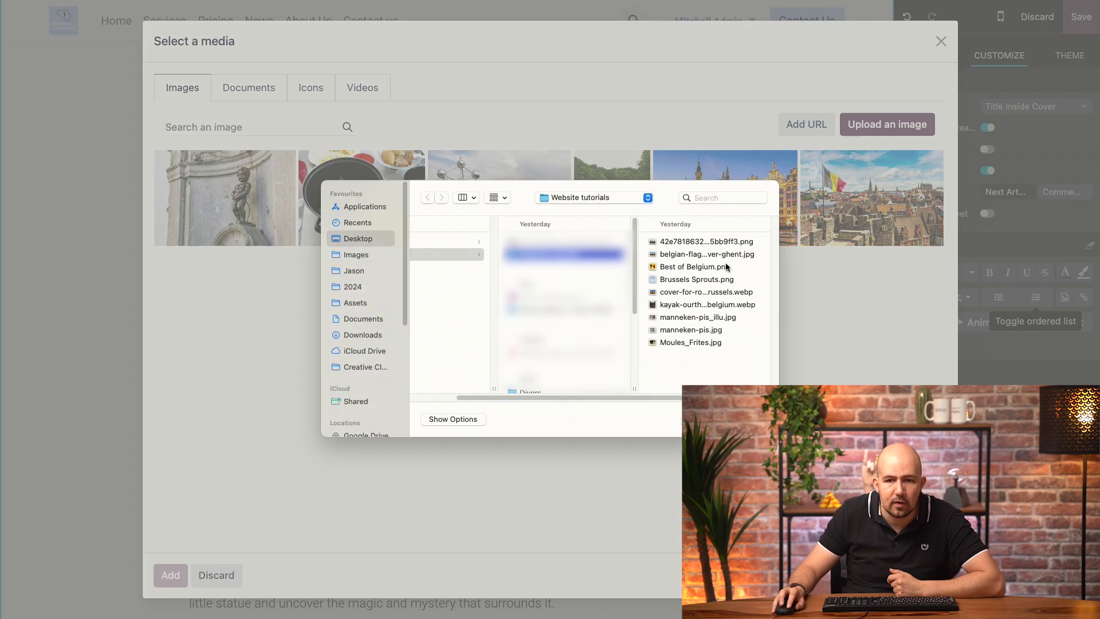
click(552, 343)
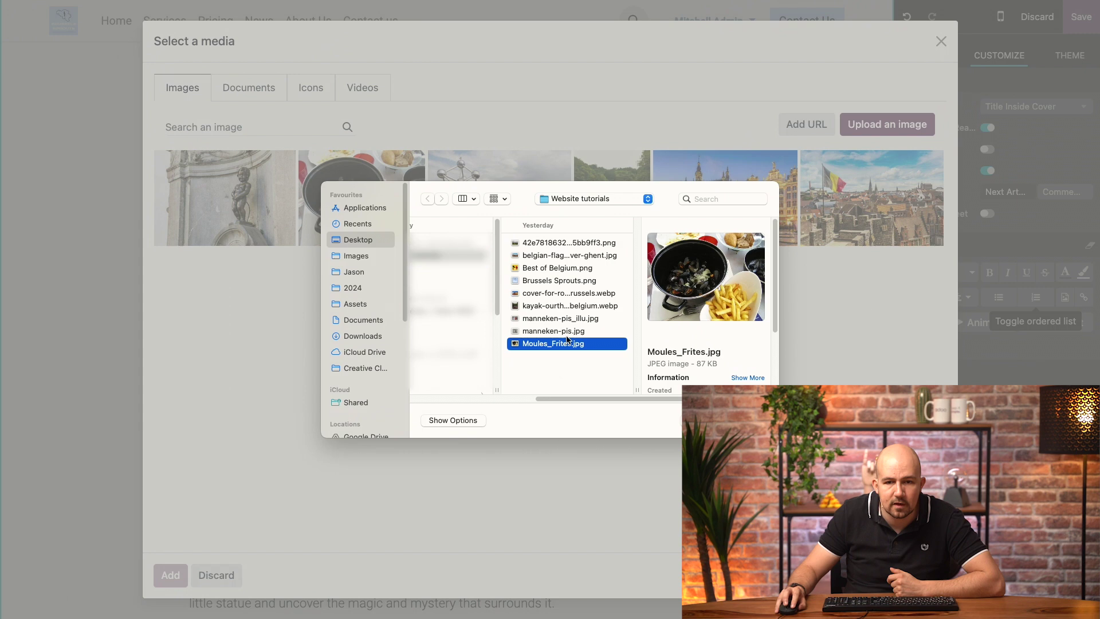
key(Up)
key(Up)
key(Return)
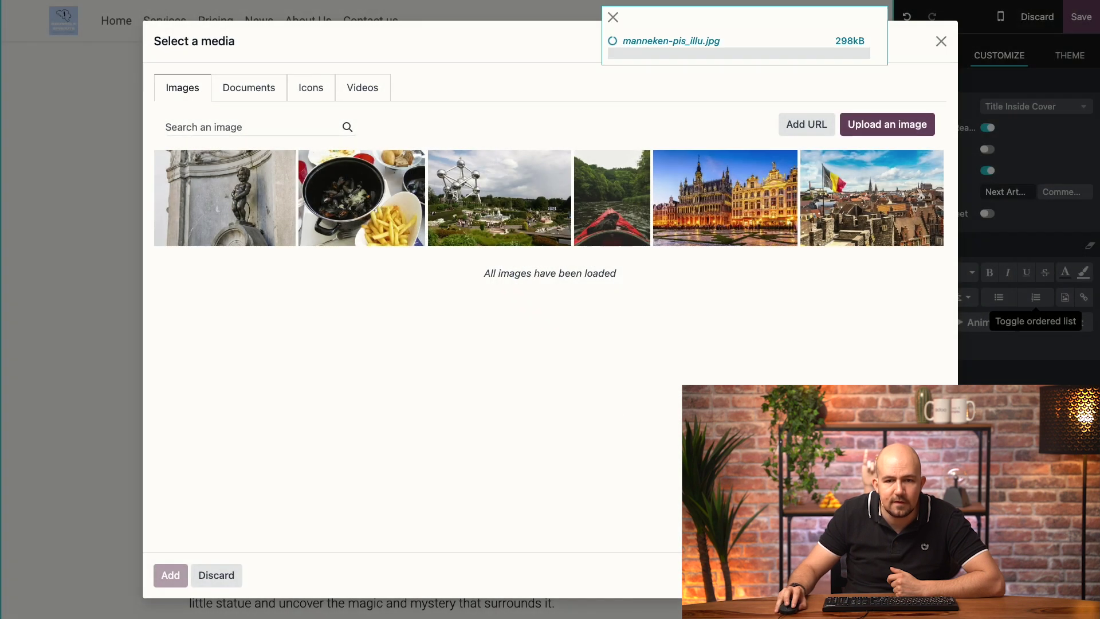
scroll(418, 338, down, 7)
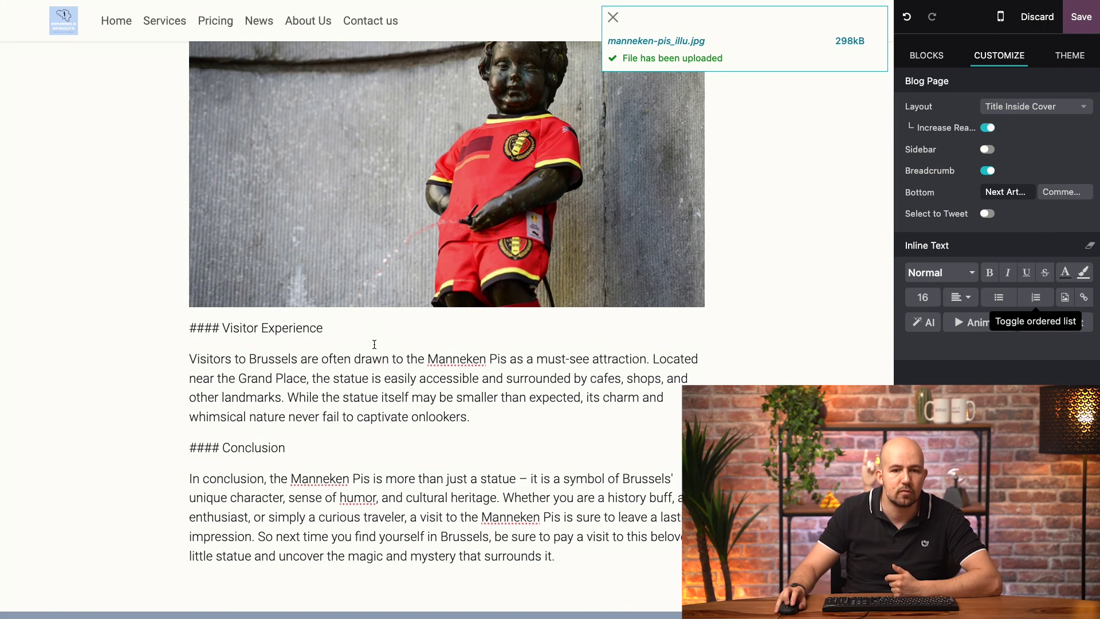
click(491, 340)
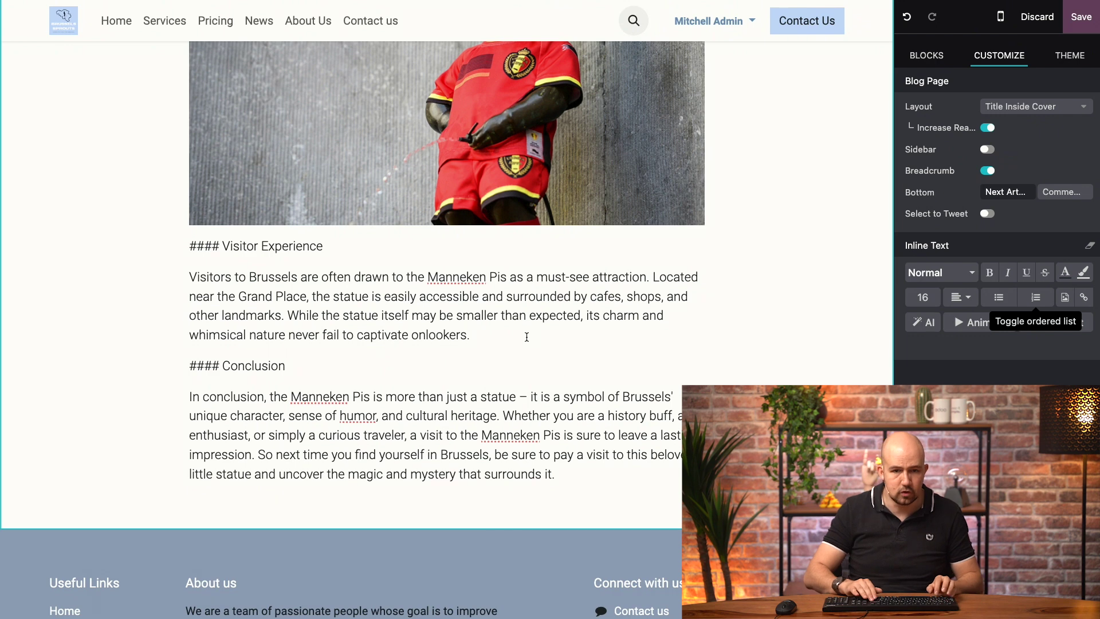
Insert a quote reading 'Manneken Pis is the greatest statue ever!' followed by the author's name.
key(Return)
key(Return)
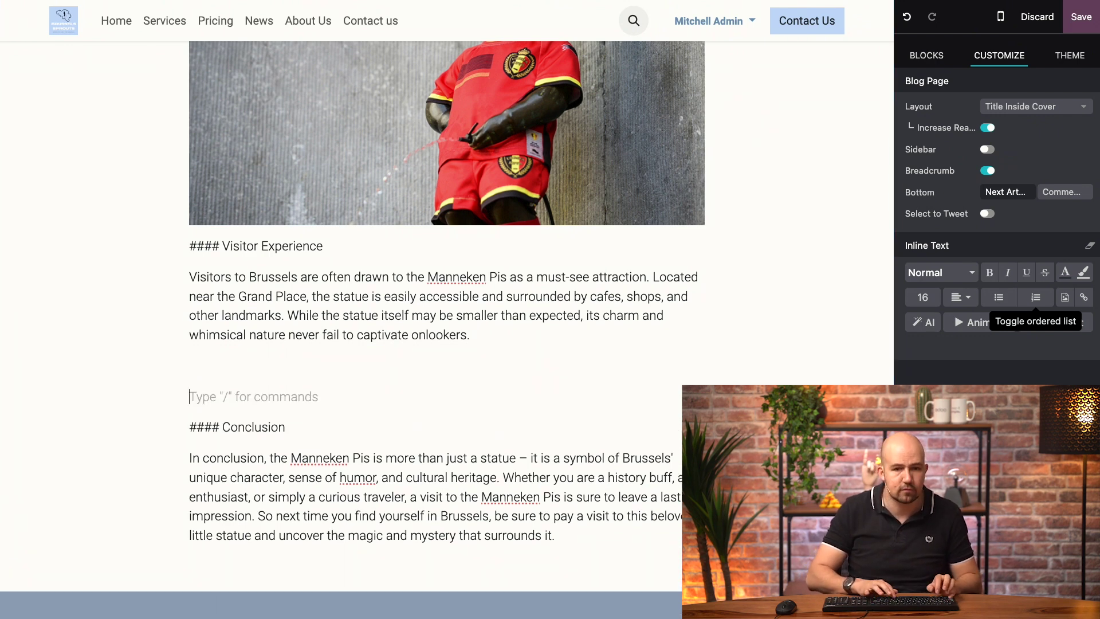
text(/)
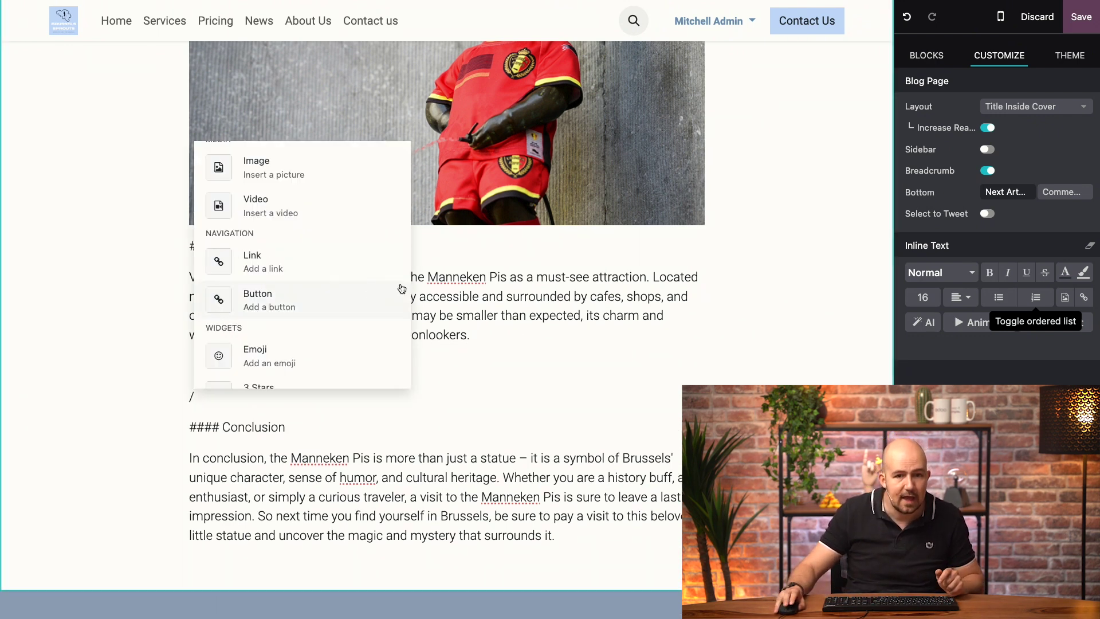
scroll(363, 294, up, 5)
scroll(321, 309, down, 1)
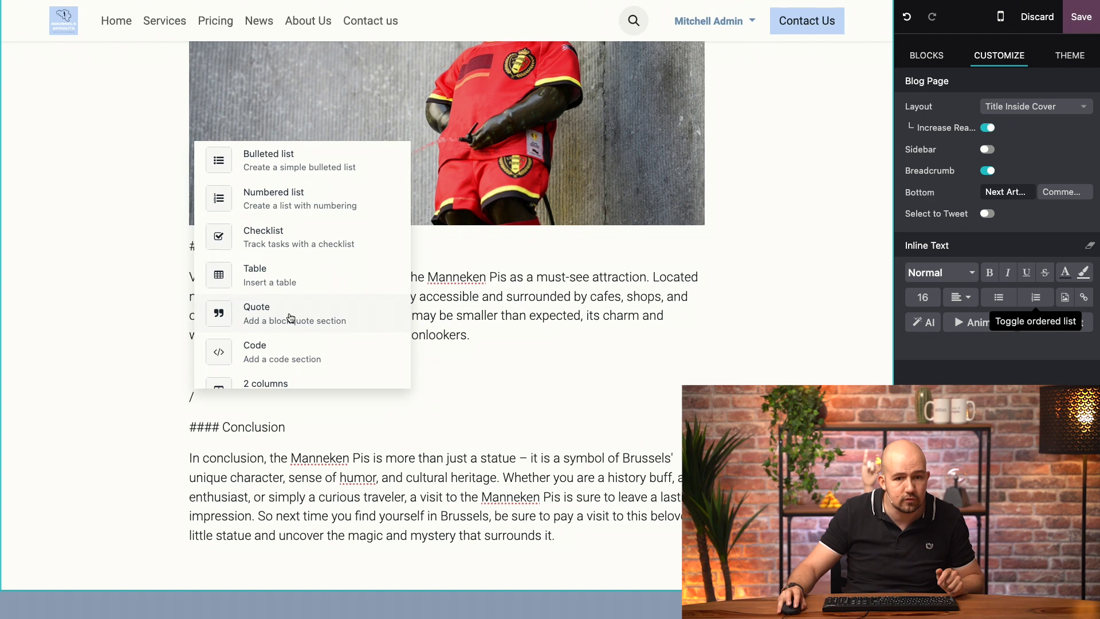
click(286, 318)
click(233, 407)
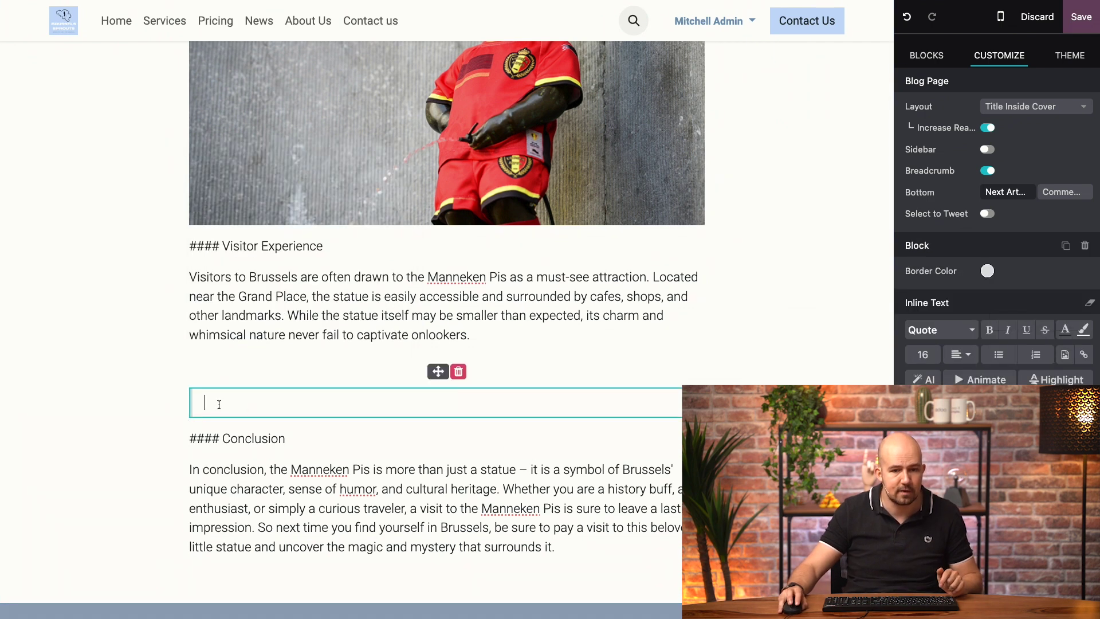
text(Manneken)
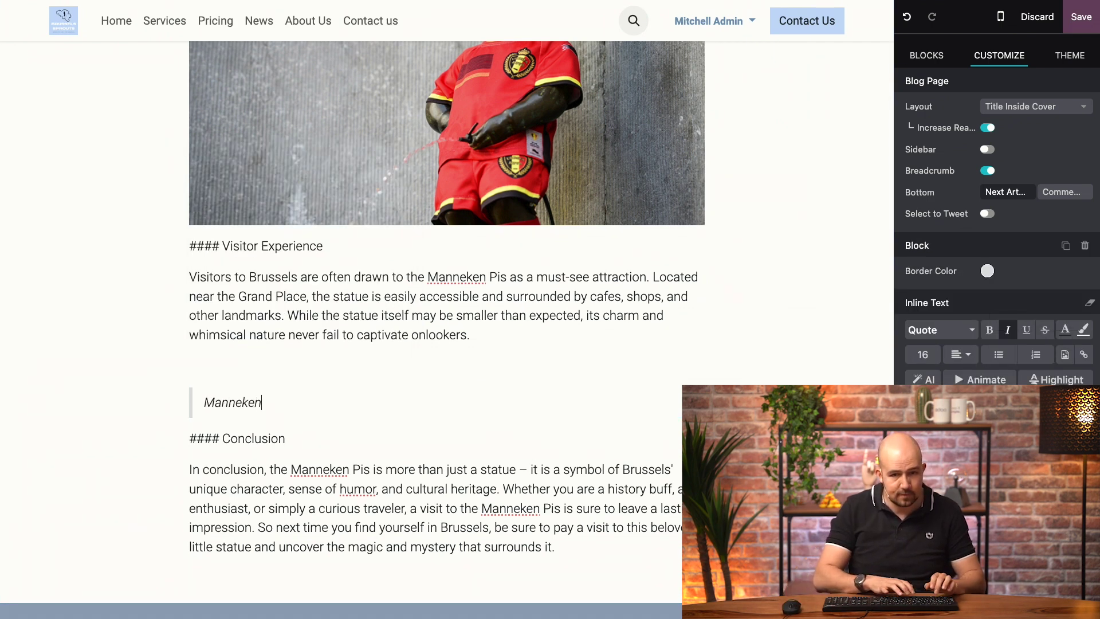
text( Pis is the t)
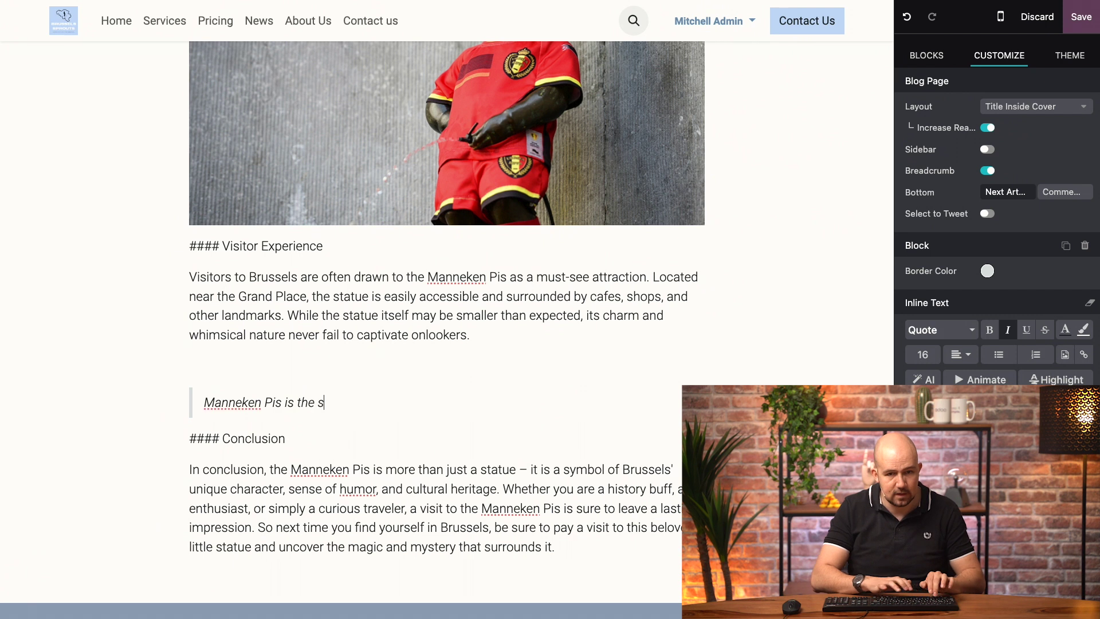
key(BackSpace)
text(great)
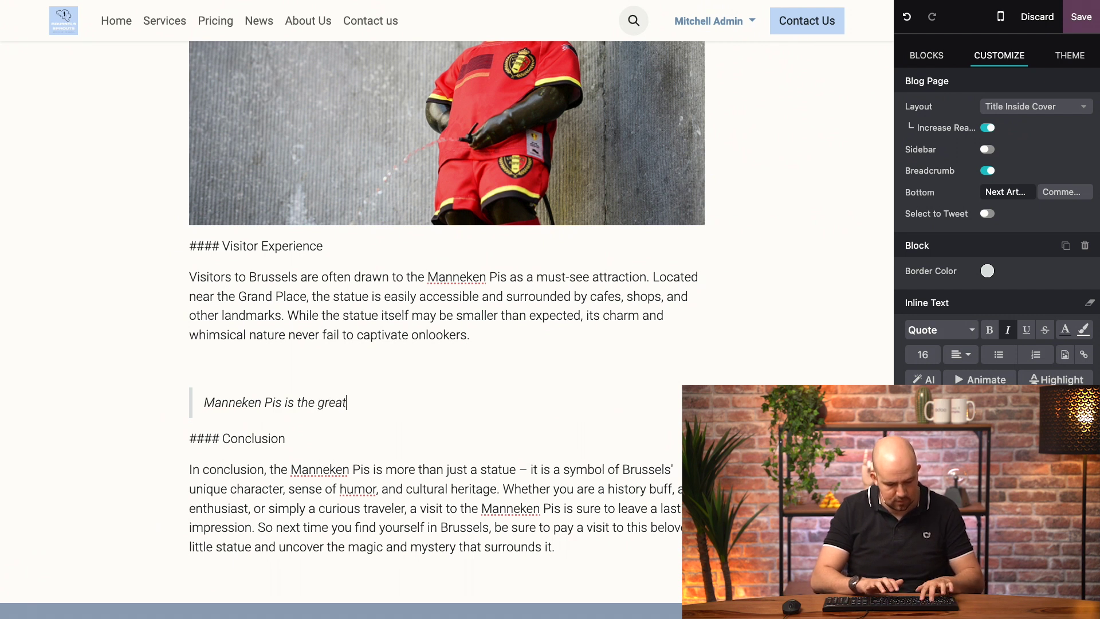
text(est statue ever! )
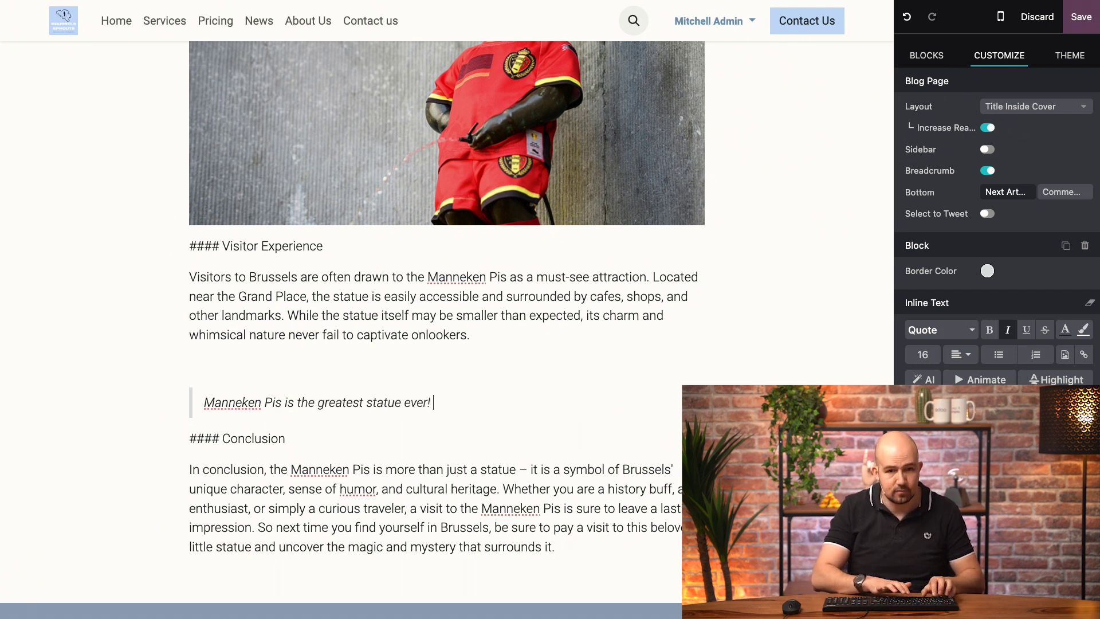
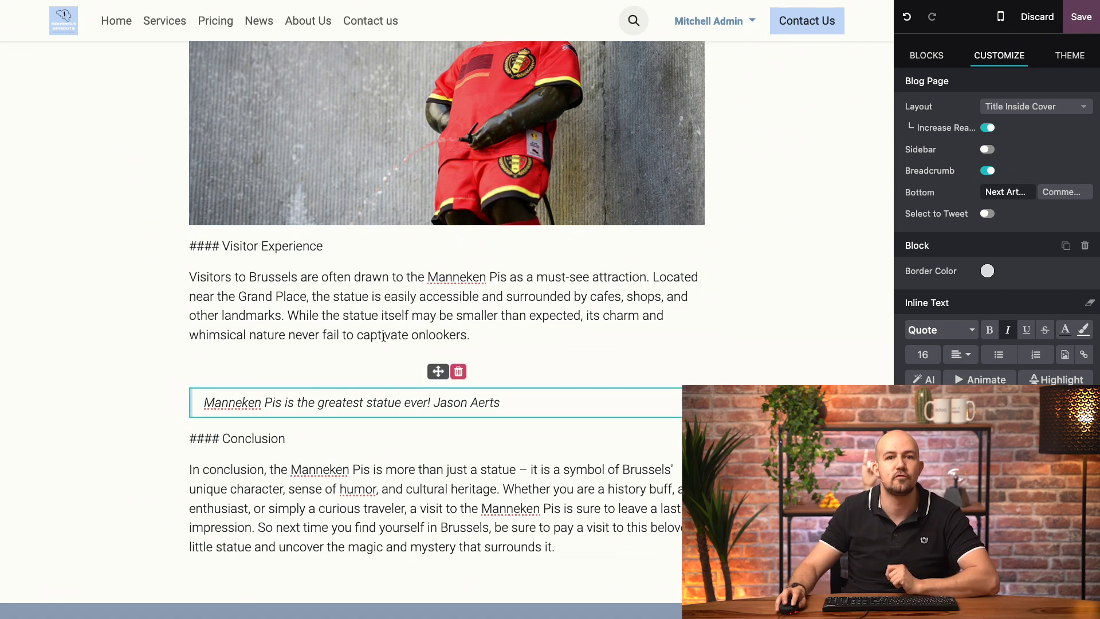
Start a new line after 'onlookers.' and scroll the / command menu to Banners and Format.
click(502, 332)
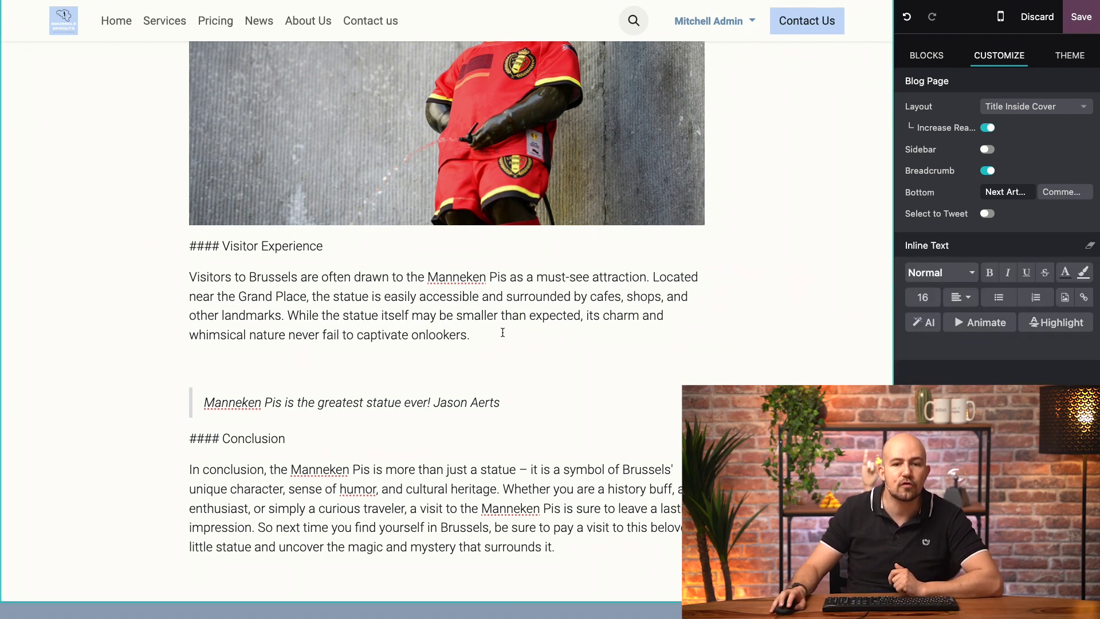
key(Return)
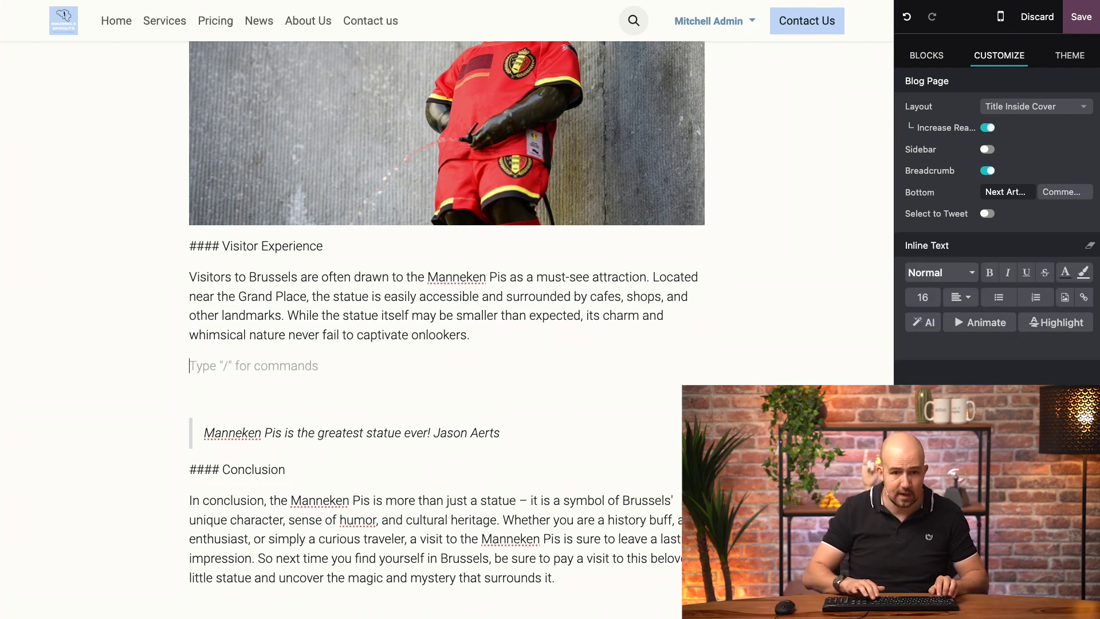
text(/)
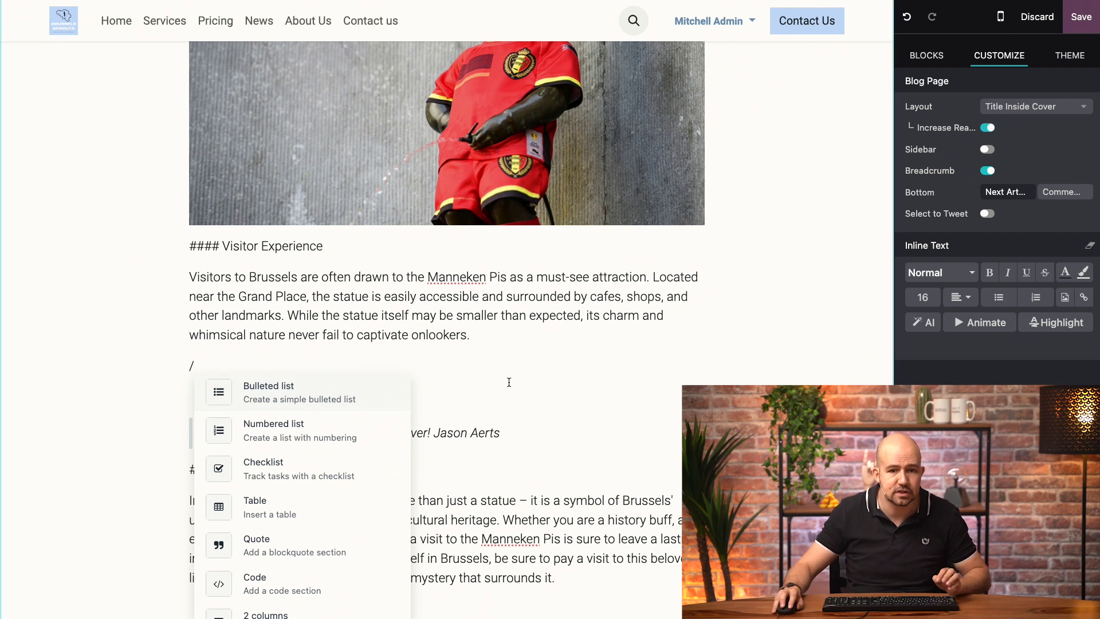
scroll(332, 431, down, 3)
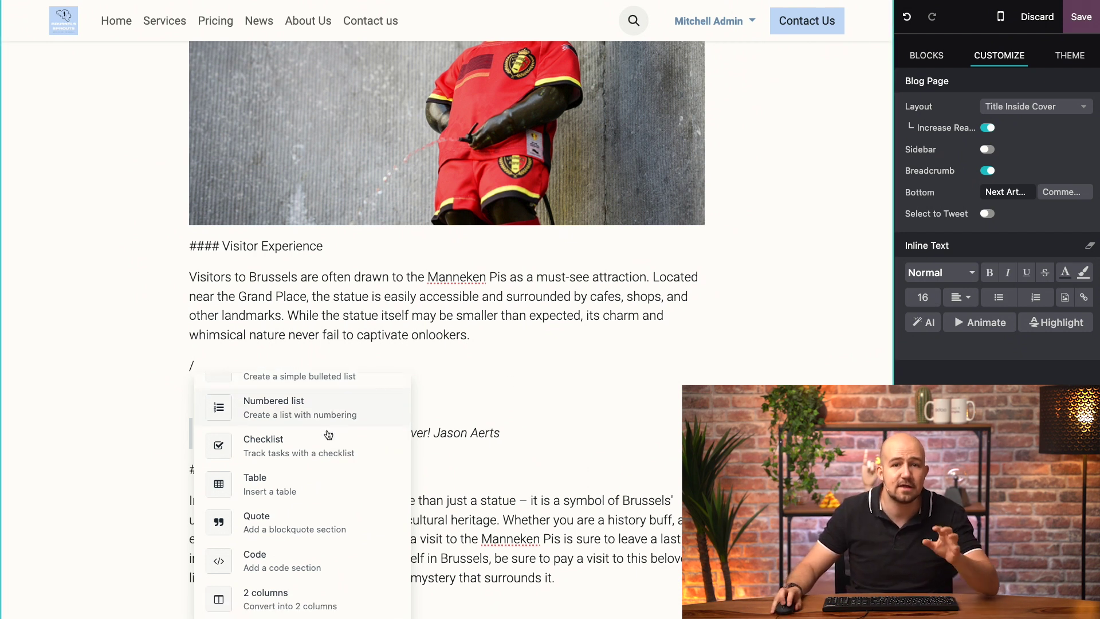
scroll(327, 434, down, 4)
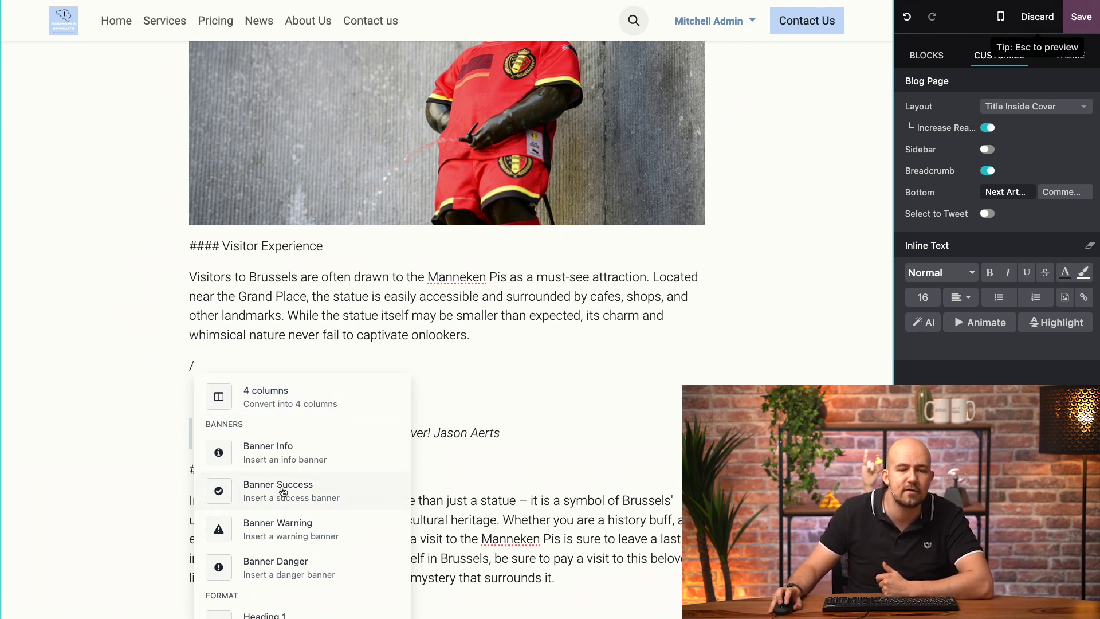
scroll(291, 507, down, 3)
scroll(291, 507, down, 1)
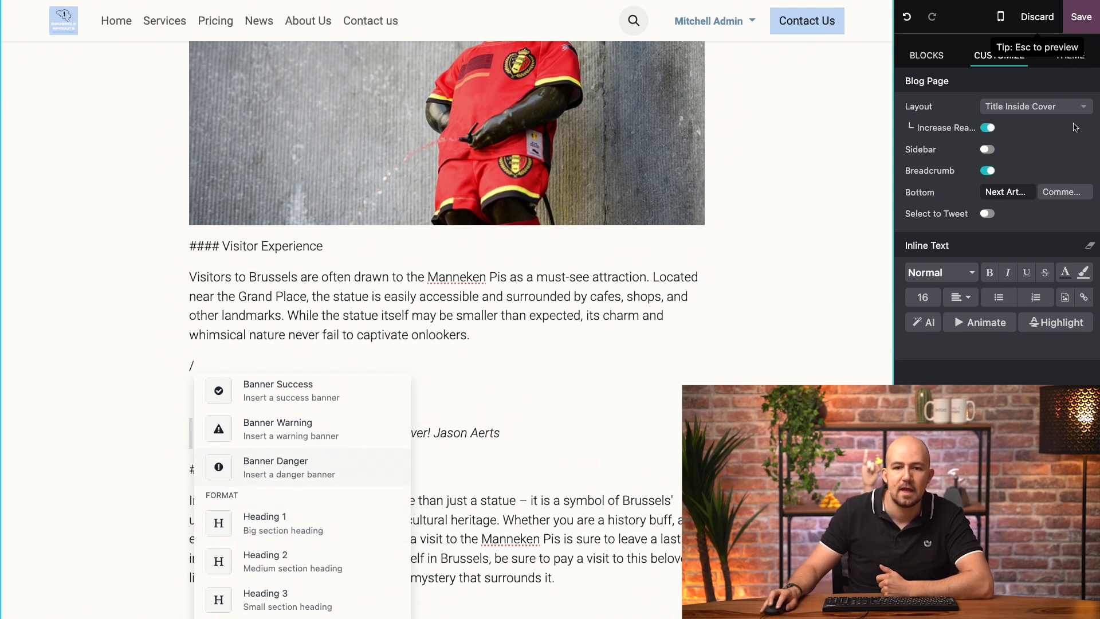
Save the Manneken Pis blog post and open the homepage in edit mode.
click(1074, 23)
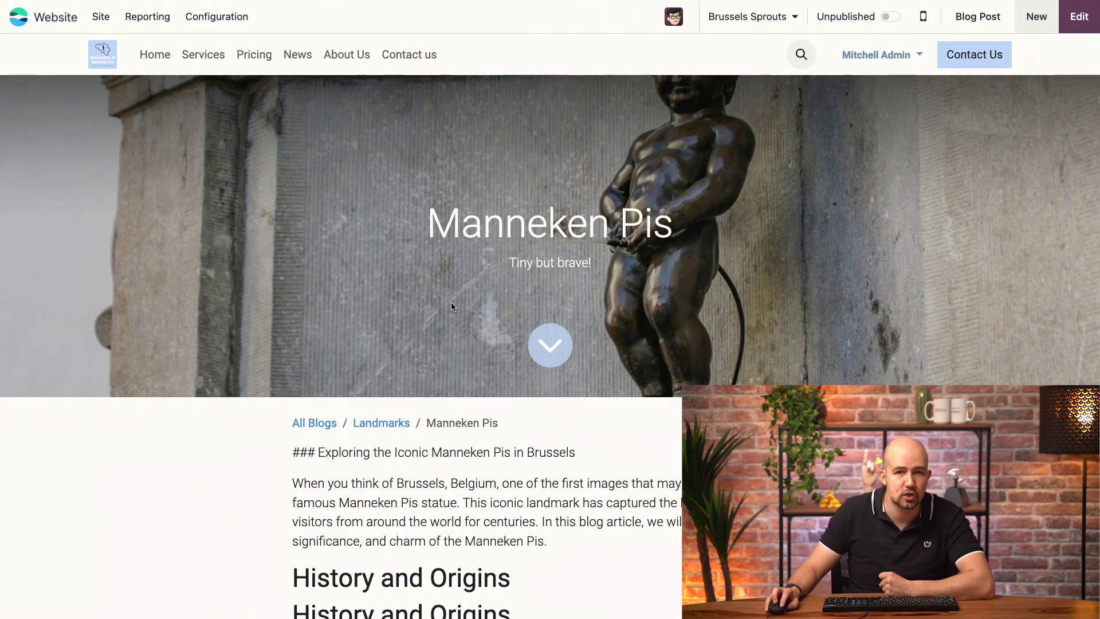
click(155, 57)
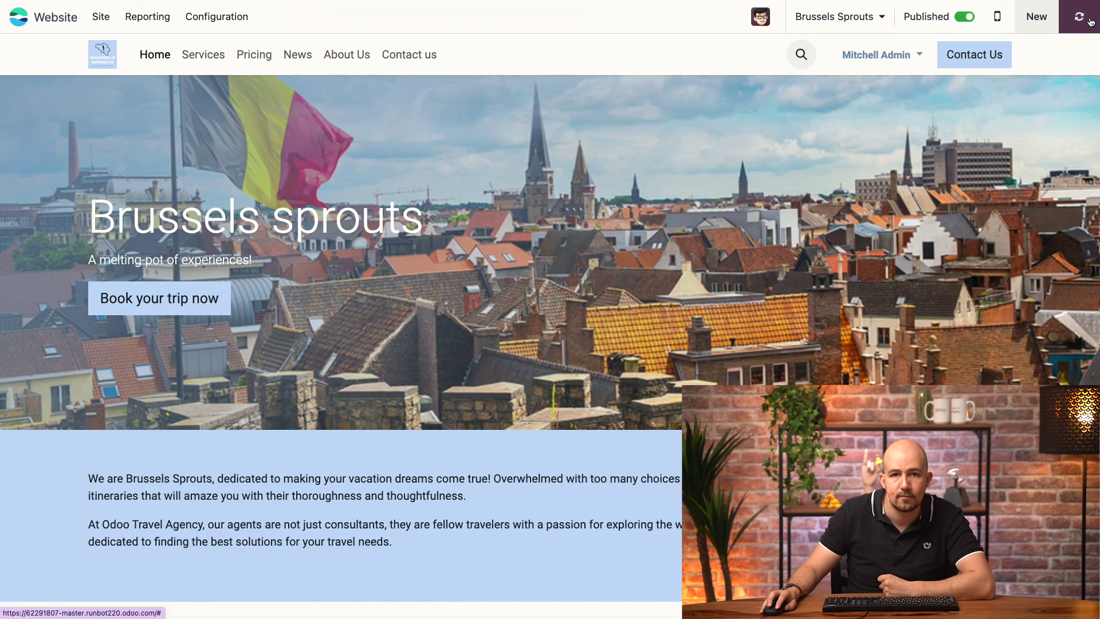
click(1078, 16)
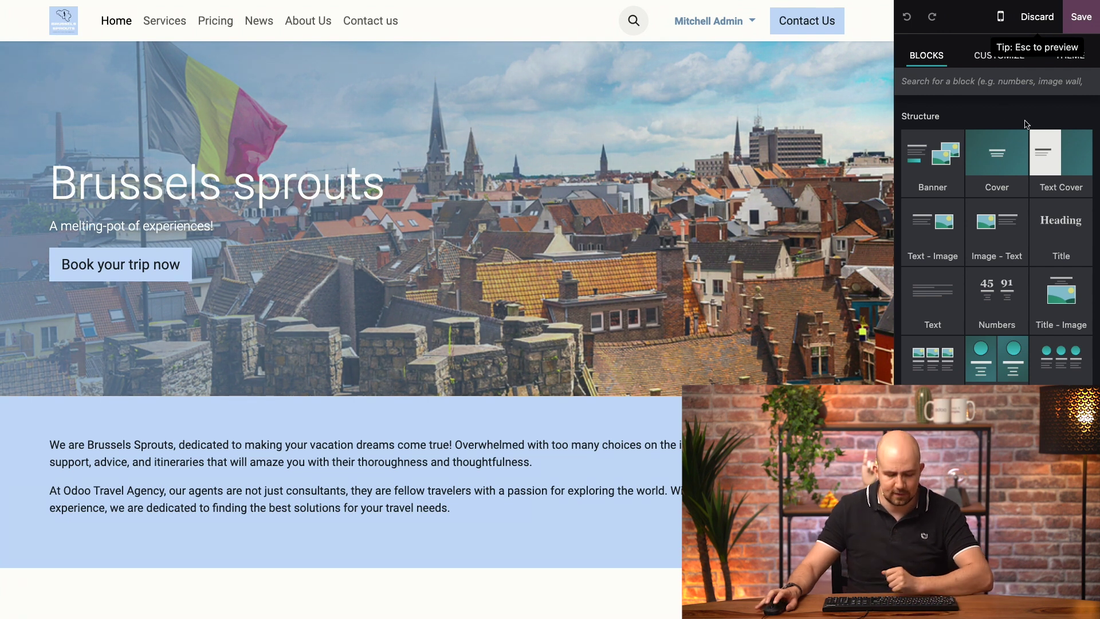
Place the Blog Posts block below the homepage hero and select it to view its options.
text(blog)
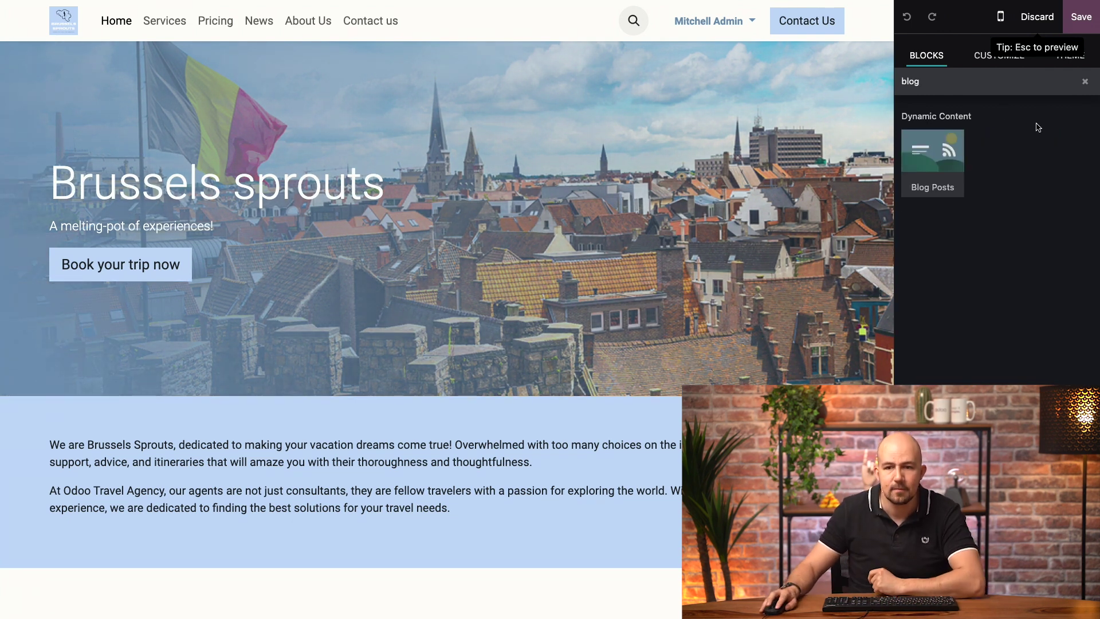
drag(947, 150, 653, 398)
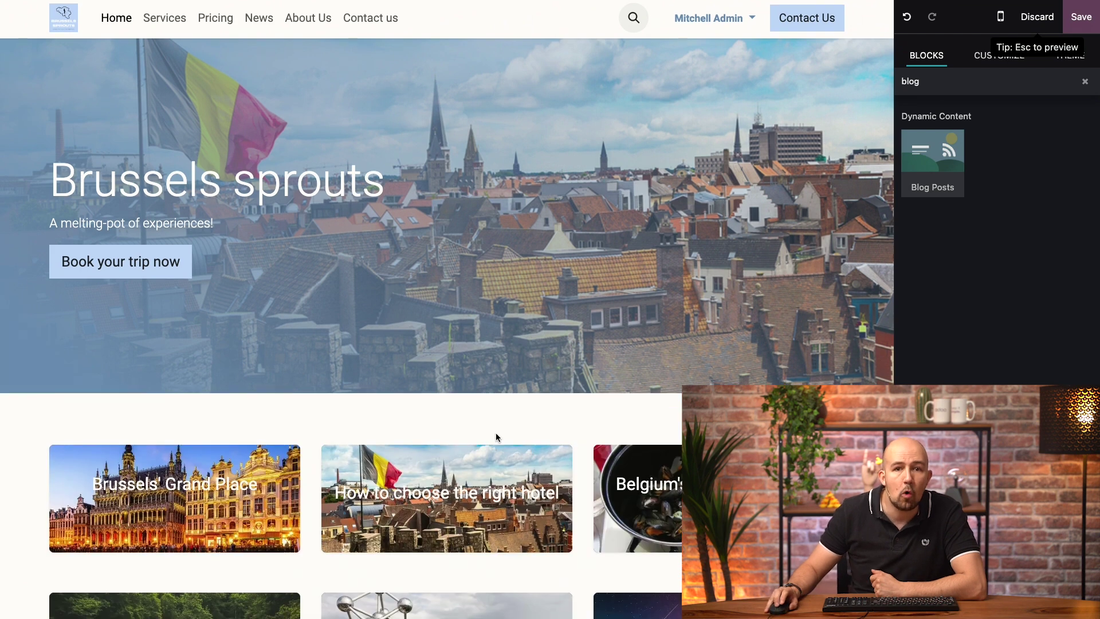
scroll(499, 438, down, 3)
scroll(498, 438, down, 1)
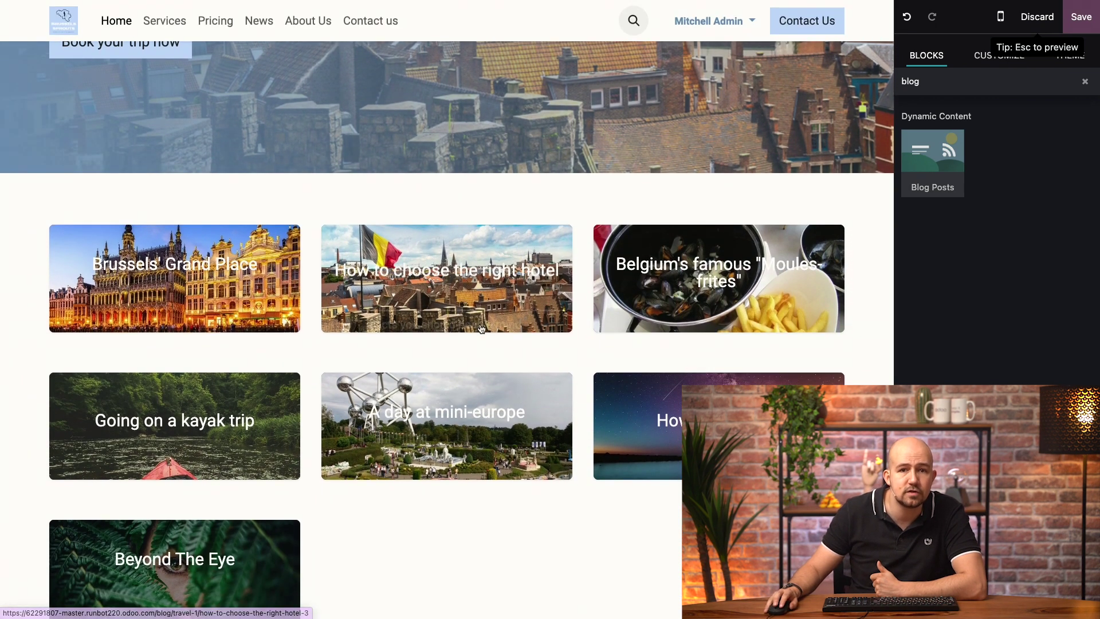
click(519, 291)
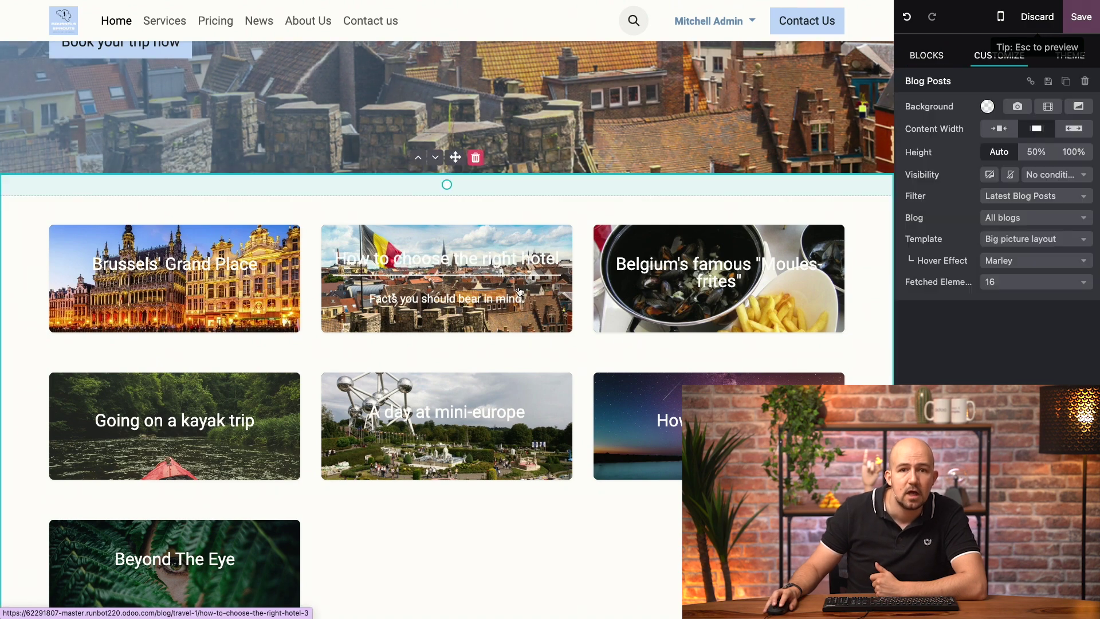